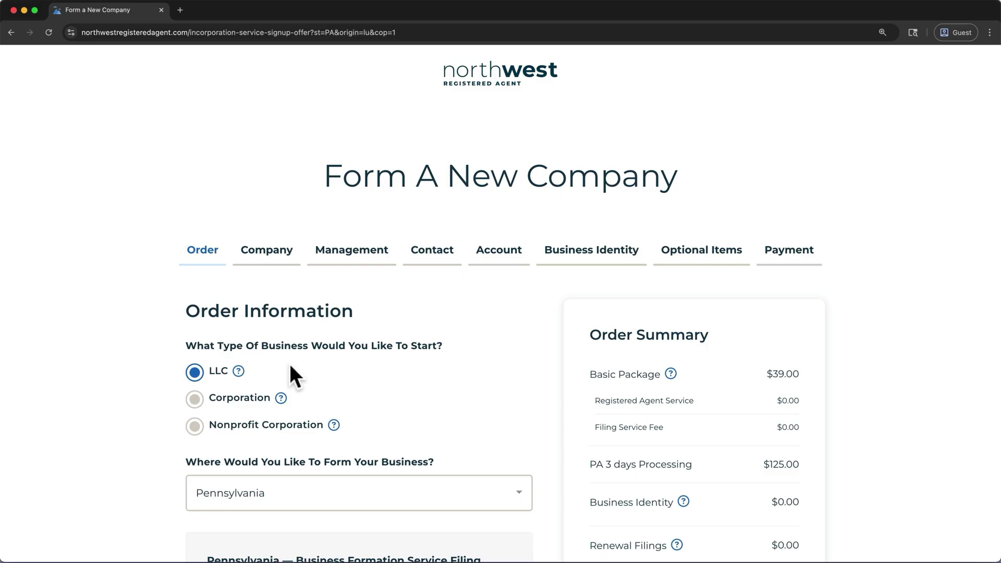
left_click(240, 373)
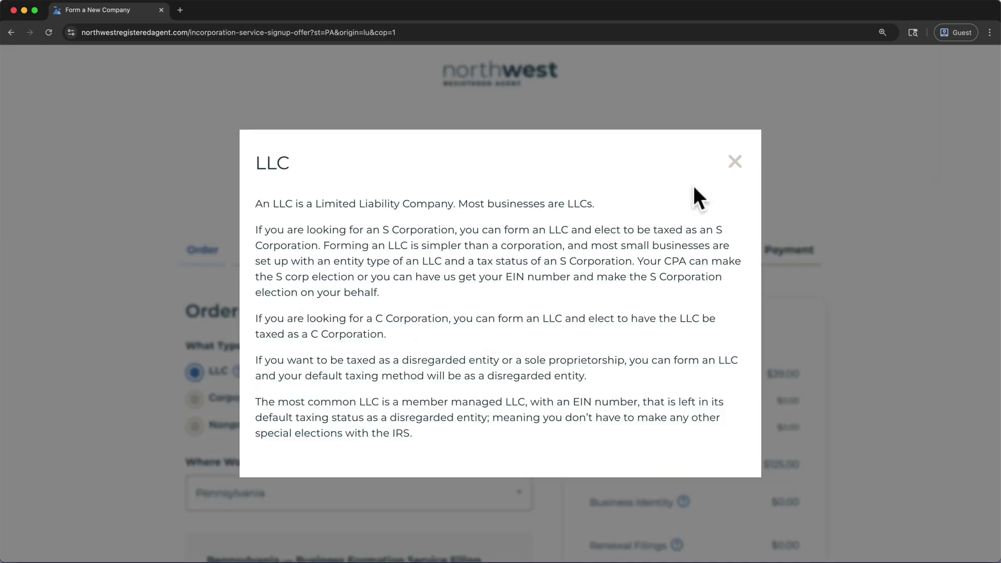
left_click(734, 162)
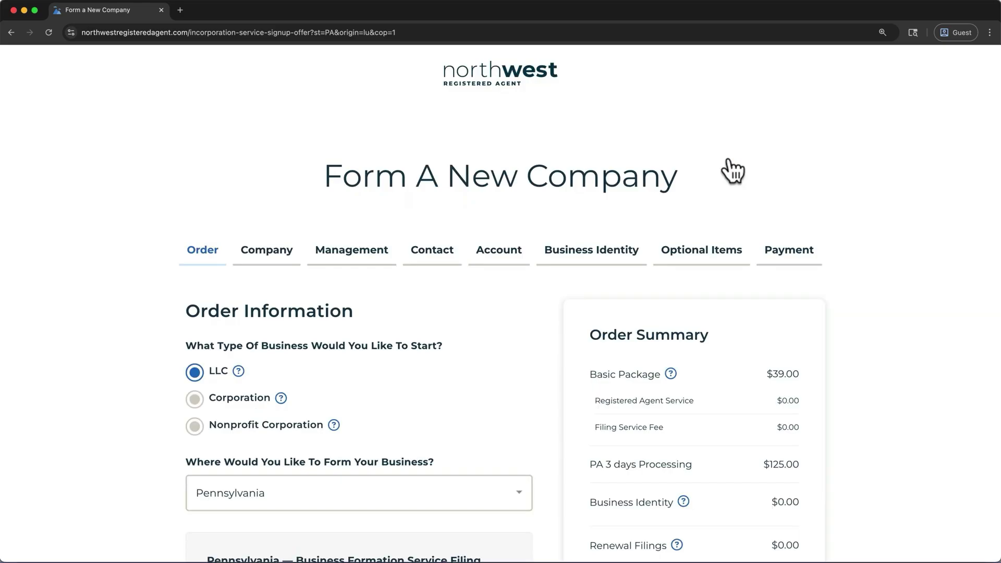
left_click(280, 398)
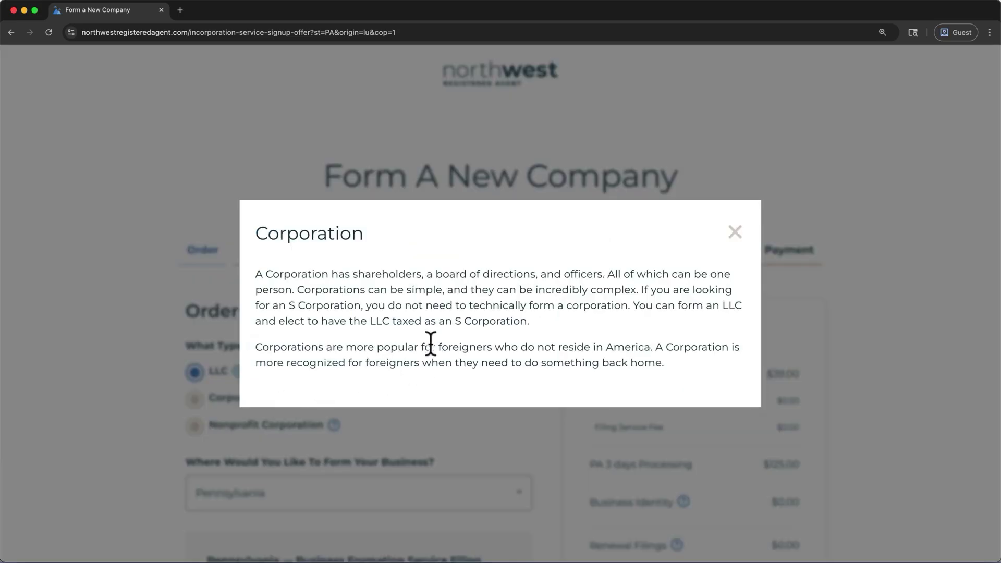
left_click_drag(539, 319, 630, 308)
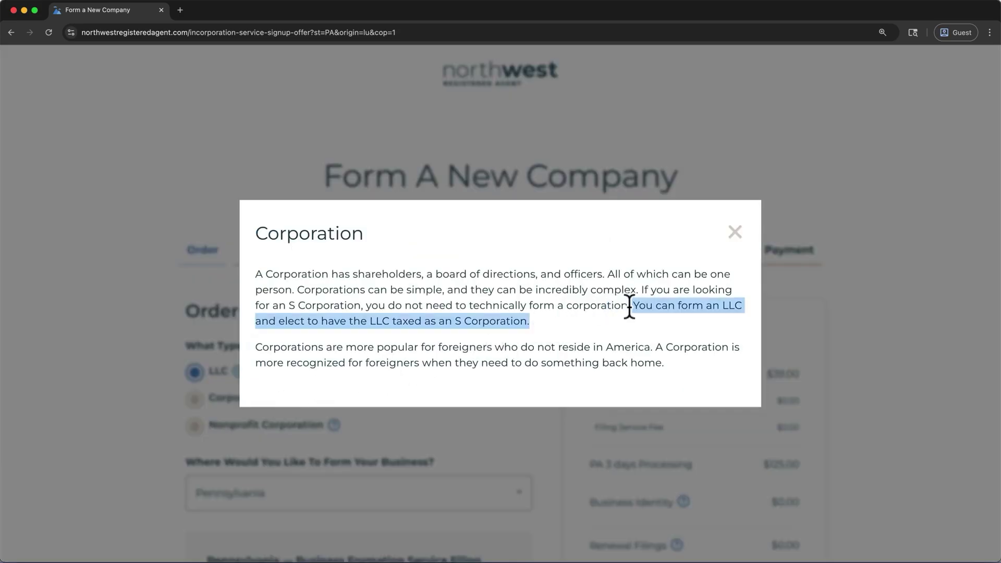
left_click(737, 233)
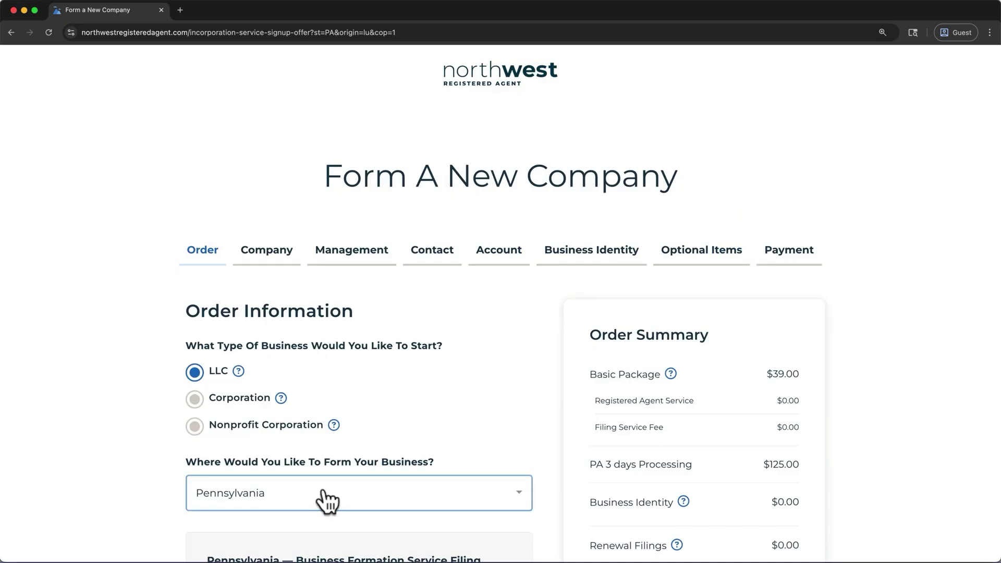
scroll(327, 502, "down", 5)
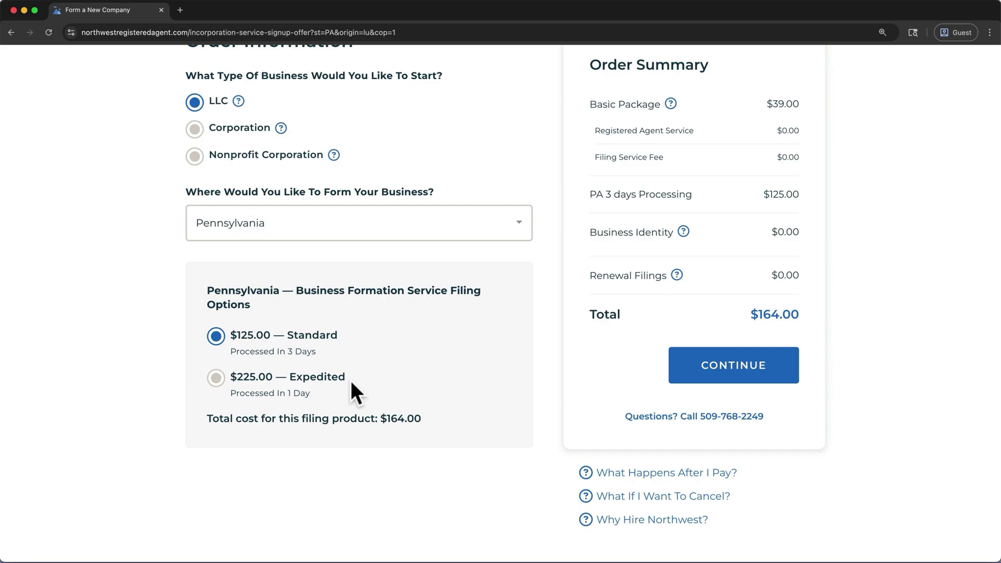
left_click(408, 225)
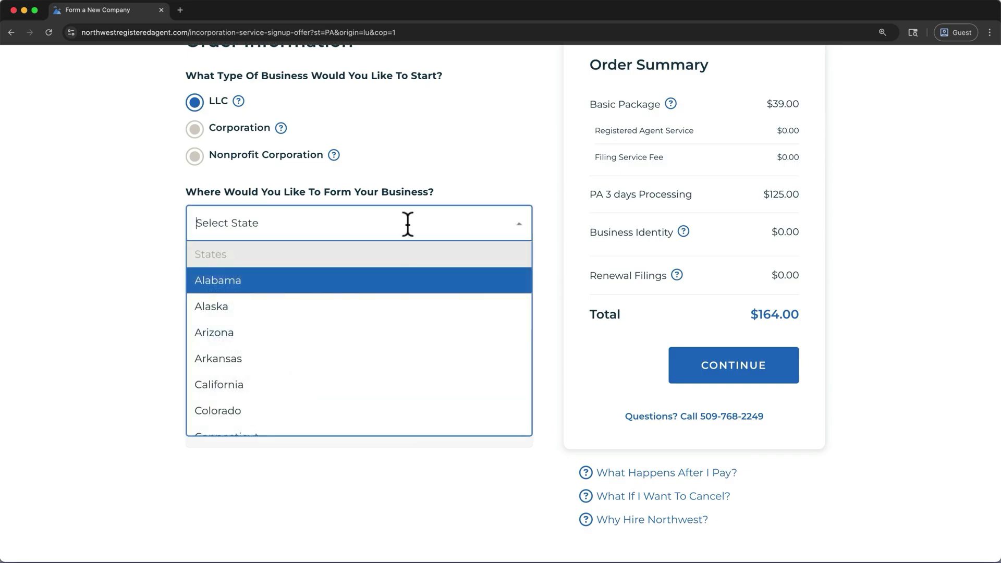
scroll(395, 345, "down", 15)
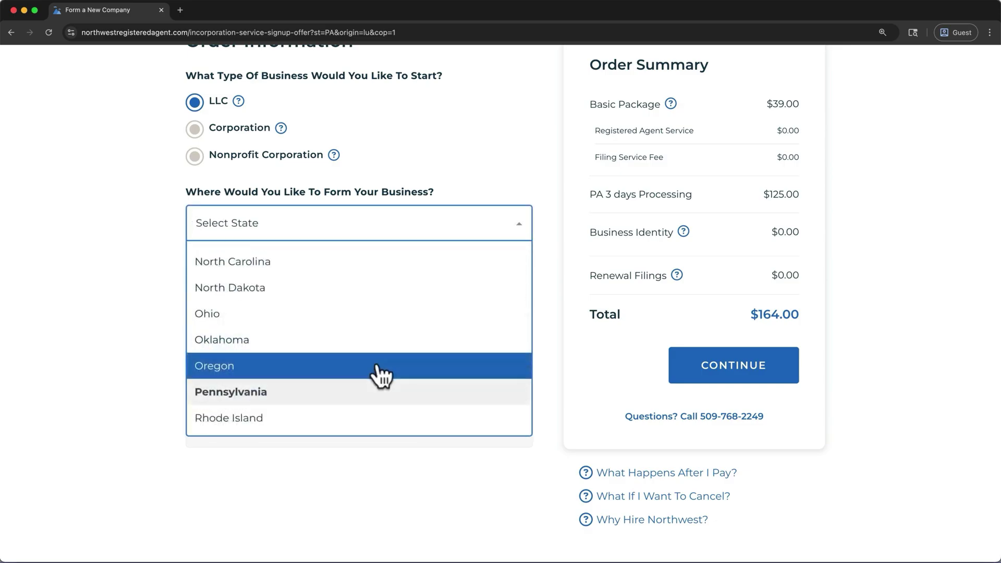
left_click(378, 365)
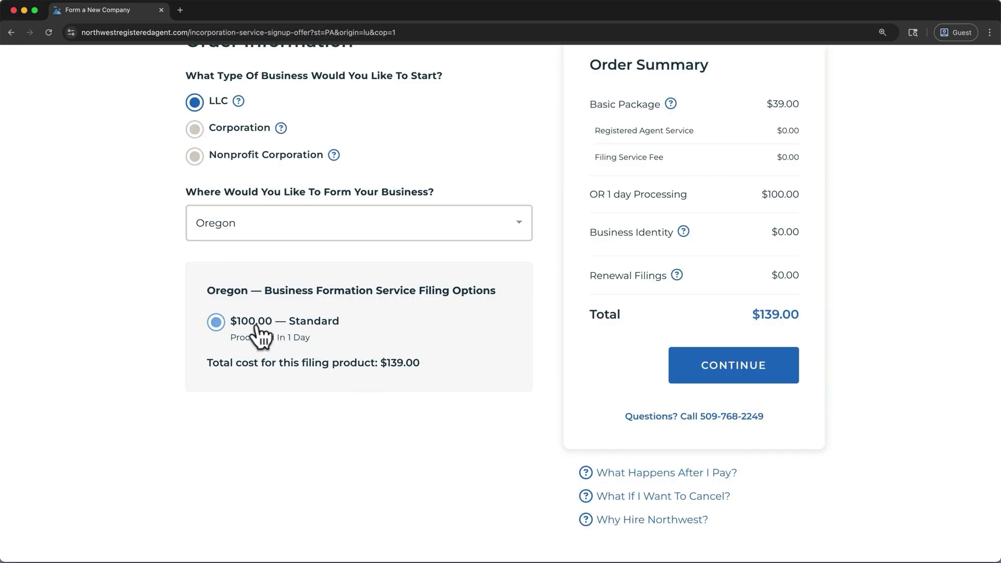
left_click(279, 229)
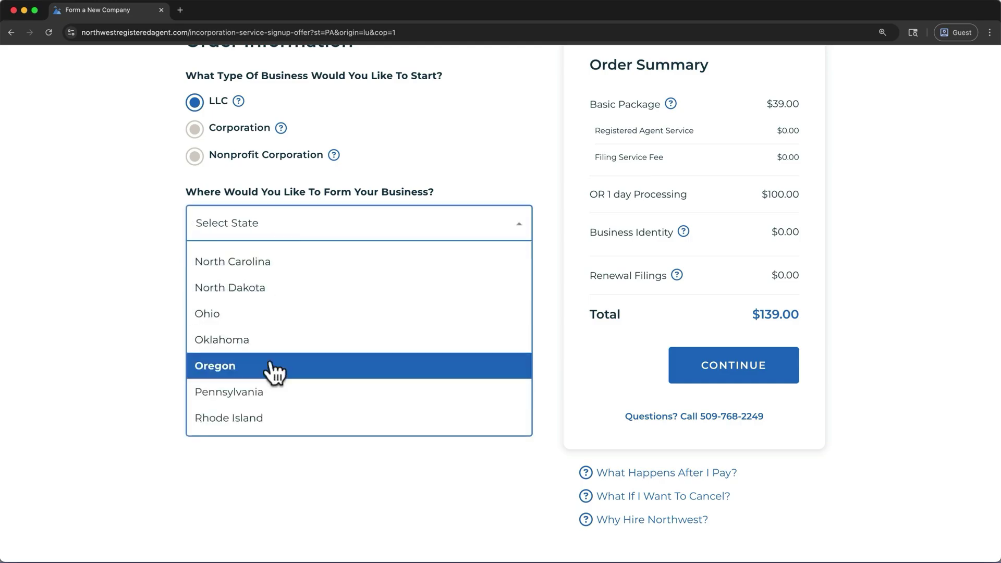
left_click(258, 399)
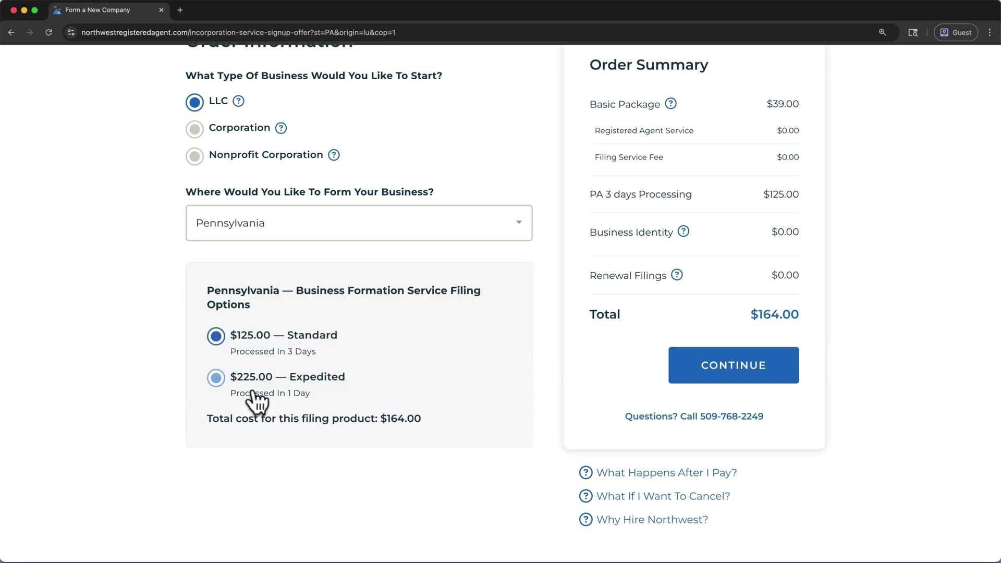
left_click(216, 381)
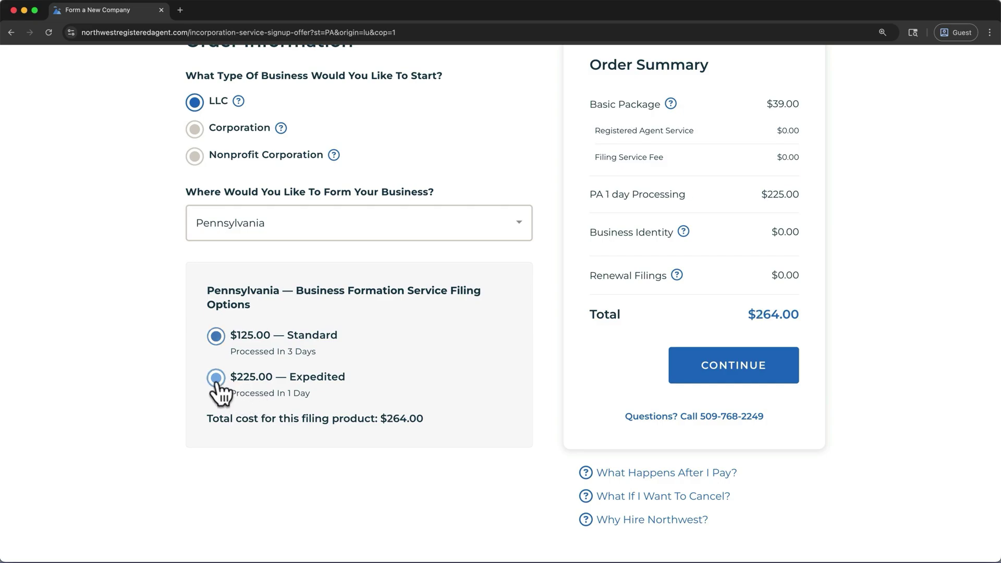
left_click(215, 337)
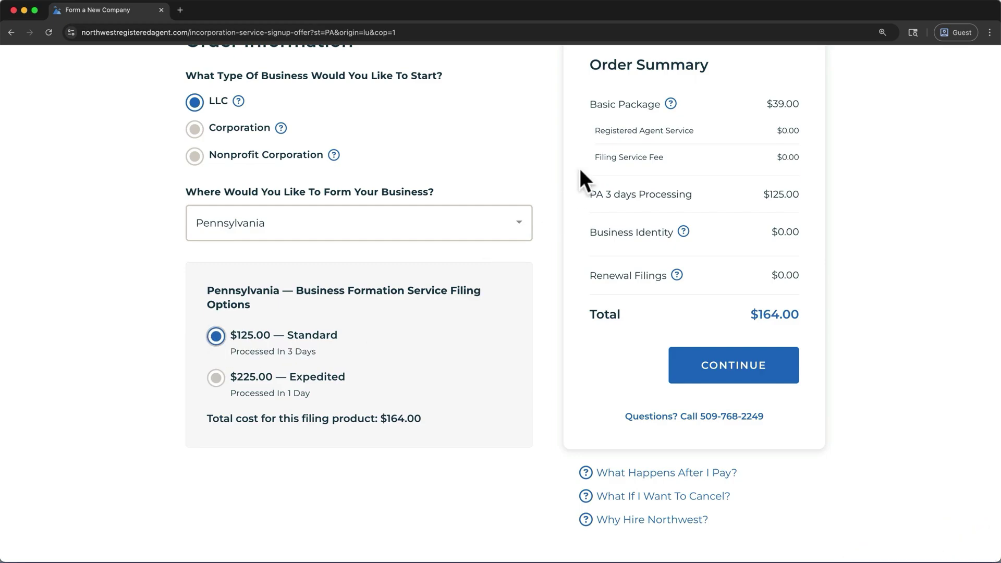
left_click(672, 104)
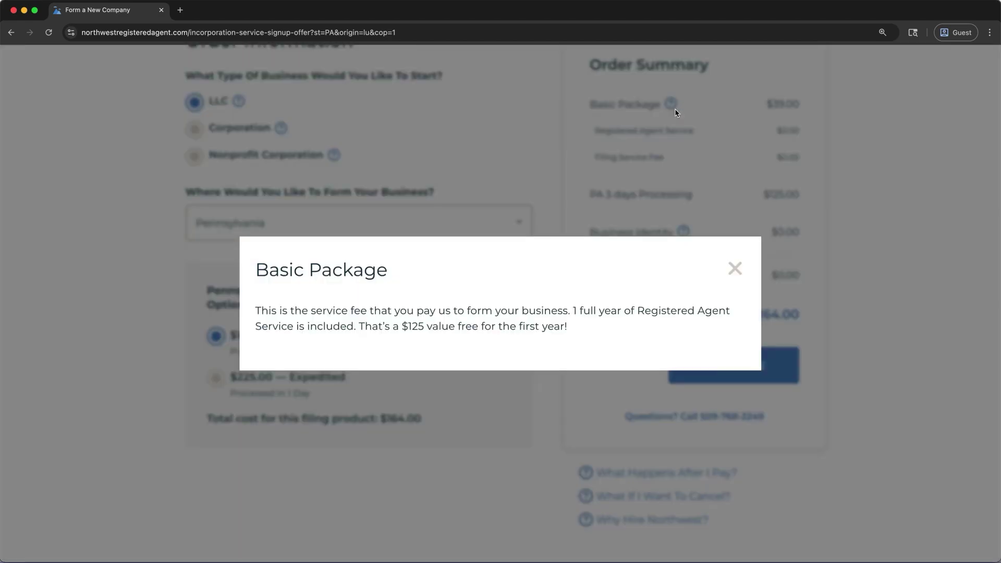
left_click(733, 270)
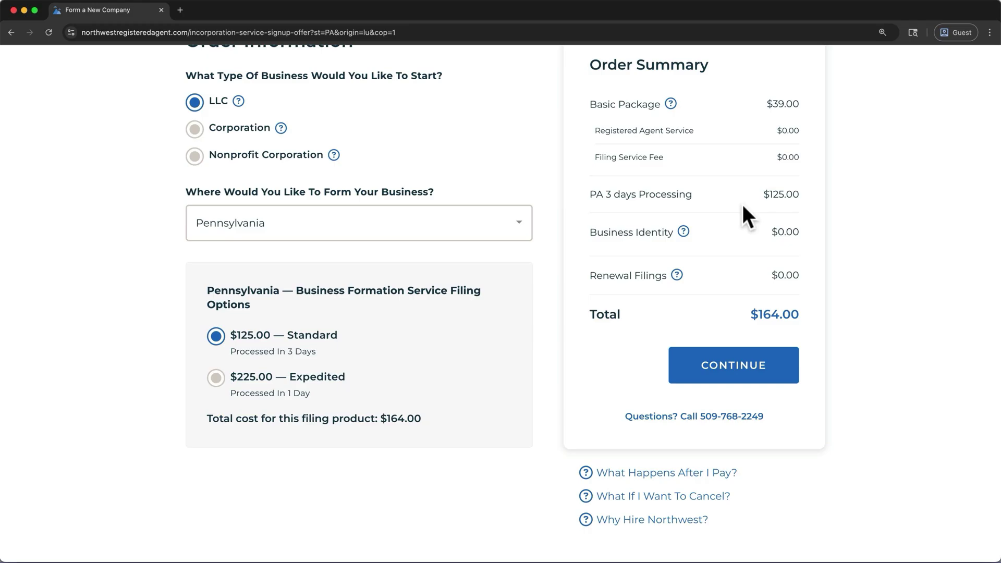
Continue to Company Details and enter 'Metics Media' as the business name.
left_click(790, 374)
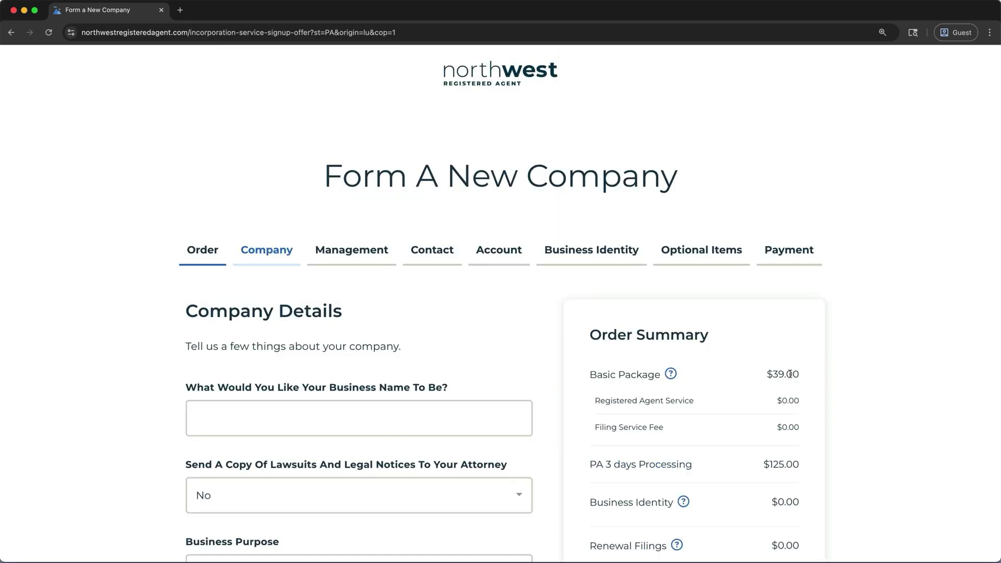
left_click(494, 421)
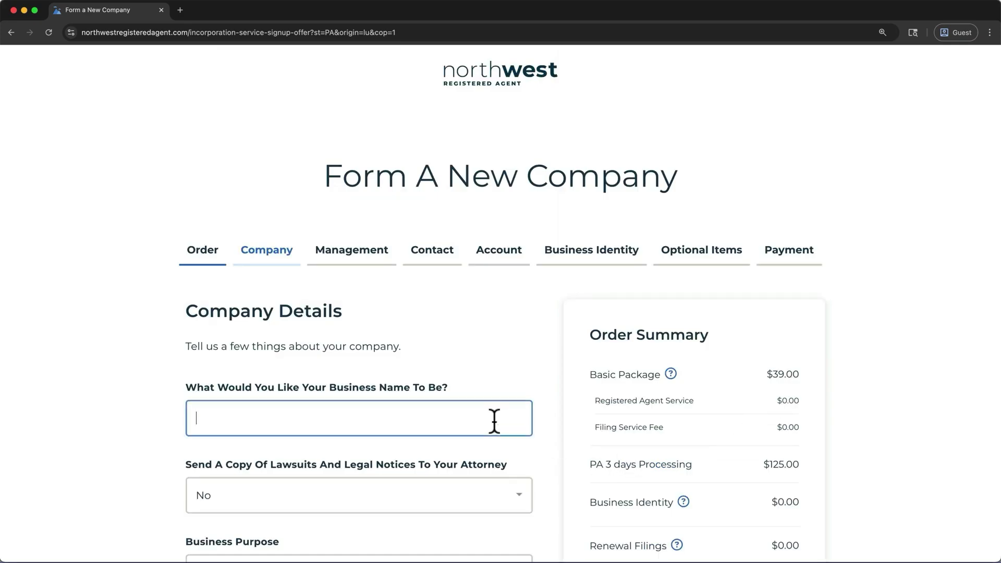
type("Metics Media")
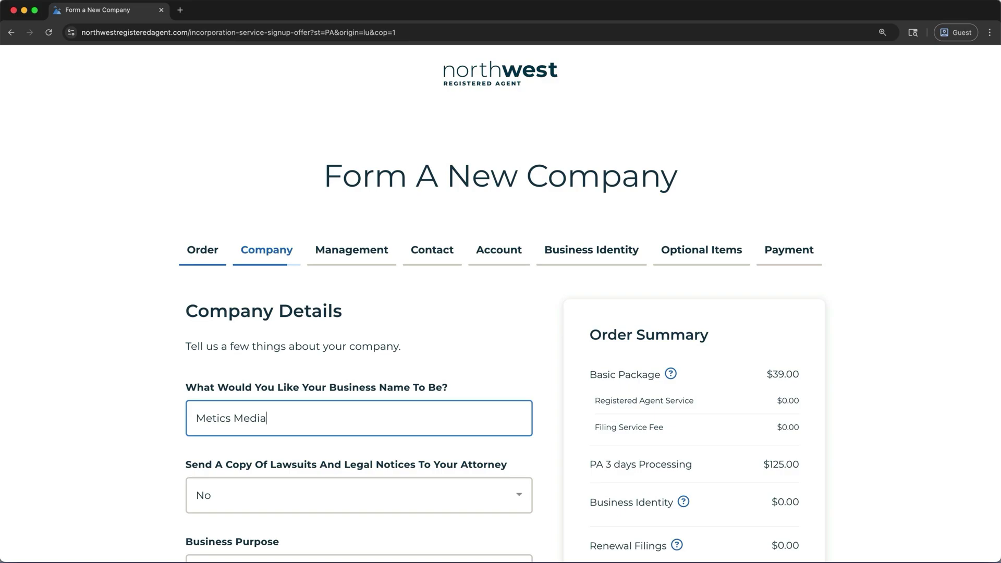
Set attorney copies of legal notices to Yes and select the Attorney Email field.
left_click(489, 501)
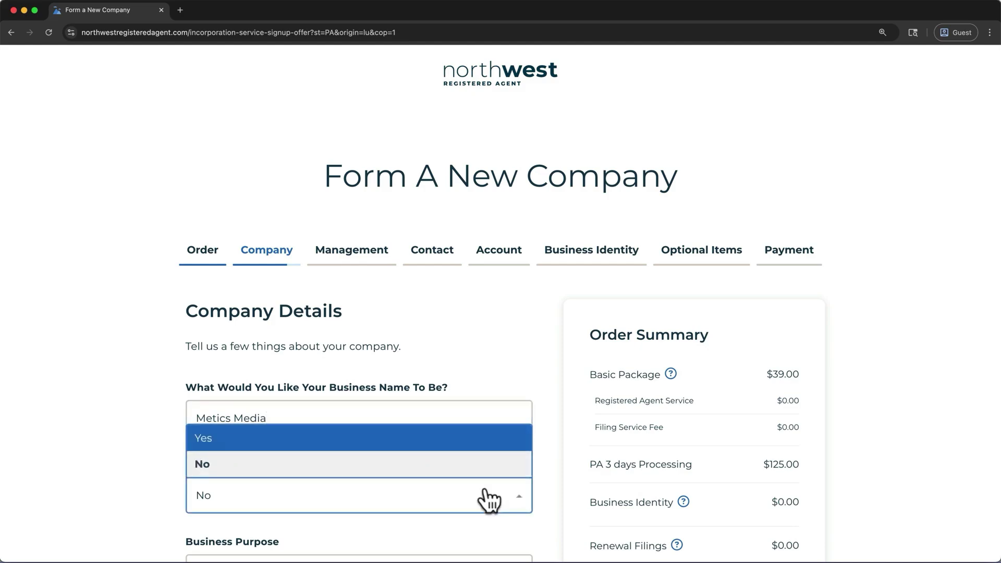
left_click(466, 440)
scroll(465, 441, "down", 1)
scroll(464, 441, "down", 2)
left_click(456, 451)
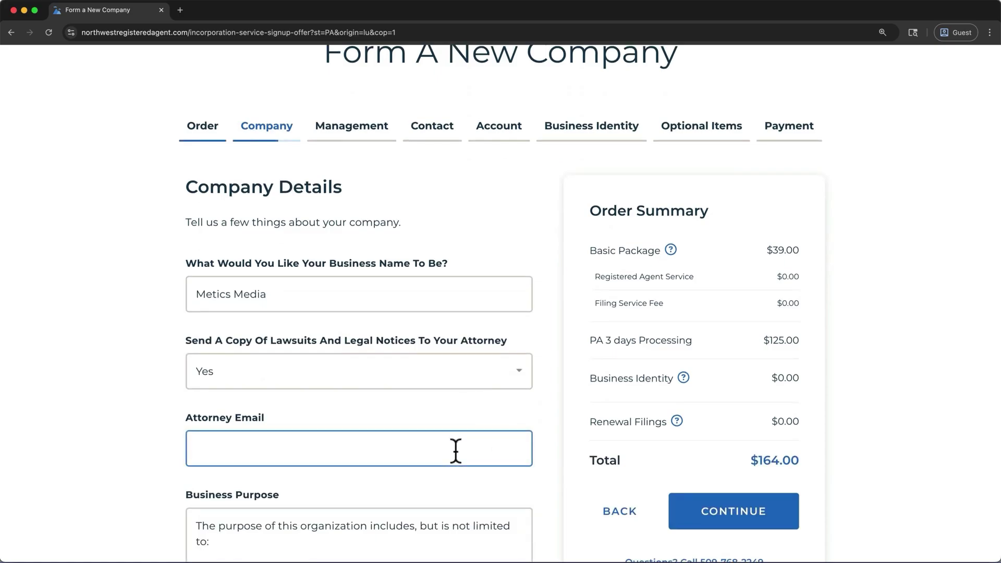
Switch attorney copies back to No and paste 'Online marketing and content creation services.' as business purpose.
left_click(447, 369)
left_click(441, 342)
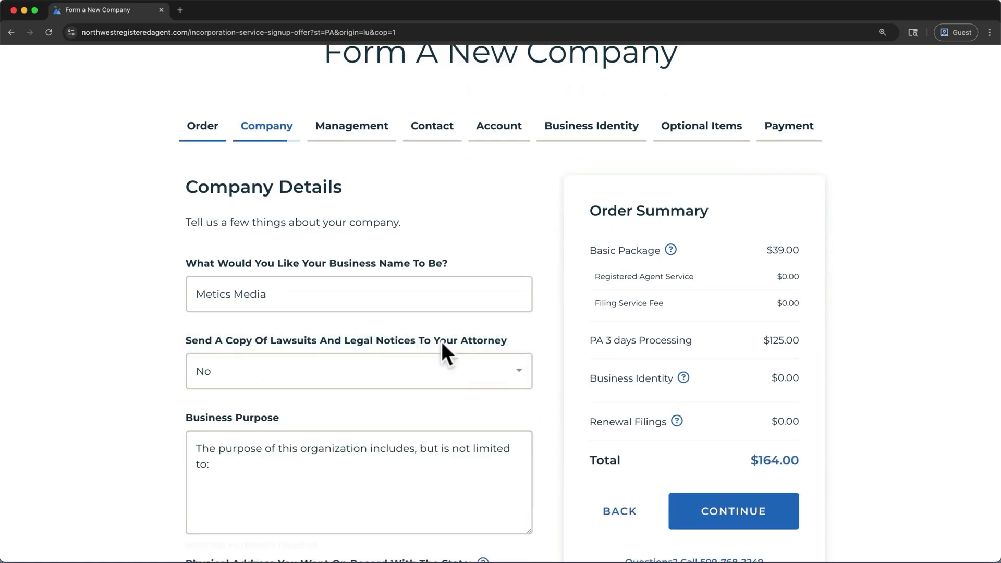
left_click(410, 463)
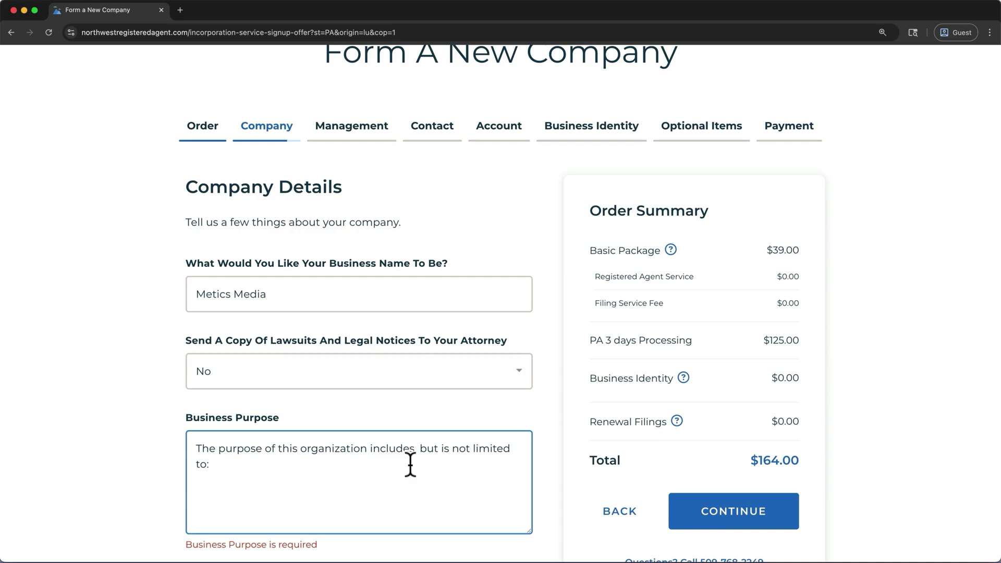
type("Online marketing and content creation services.")
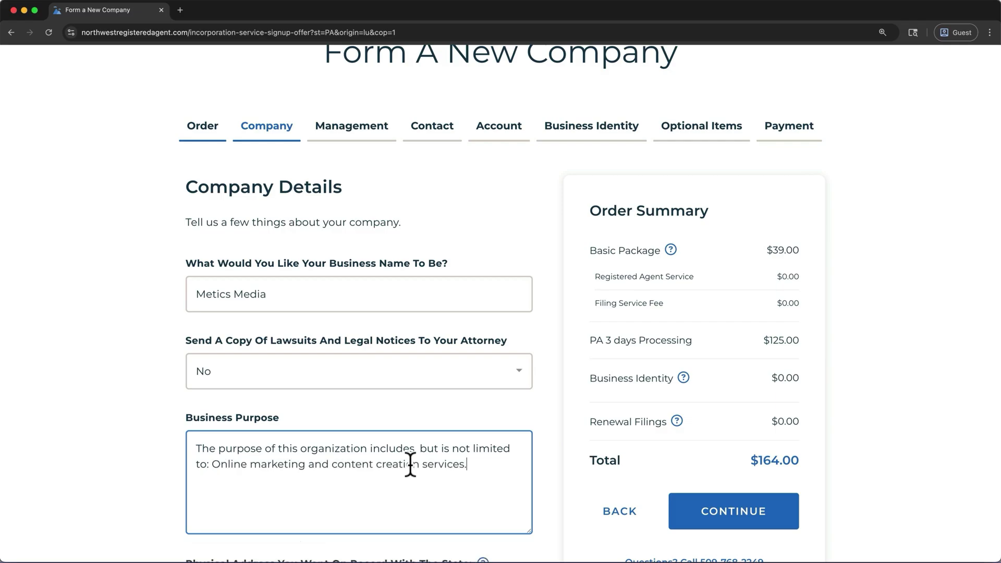
scroll(410, 464, "down", 5)
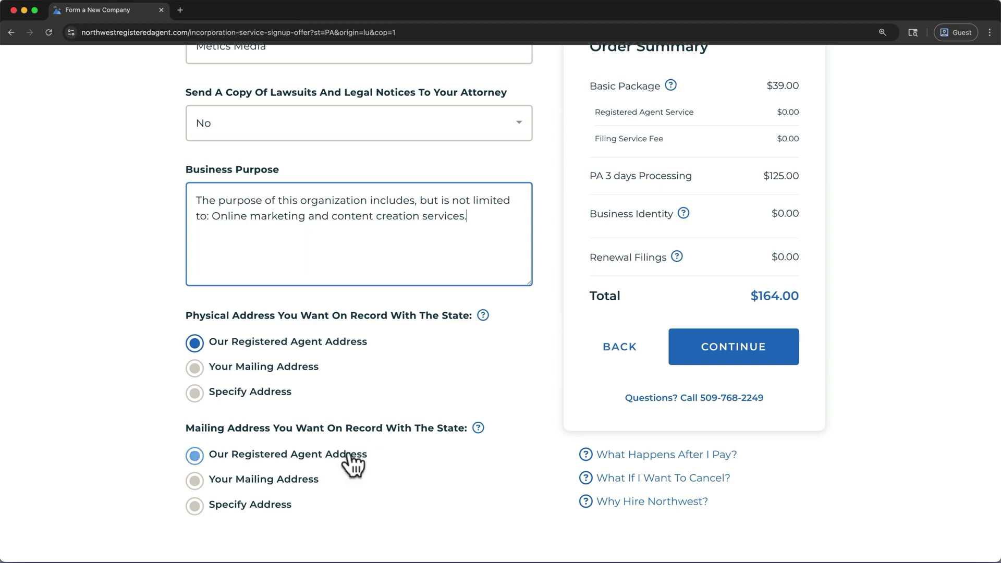
Review the mailing address options, then keep Our Registered Agent Address as the mailing address.
left_click(478, 428)
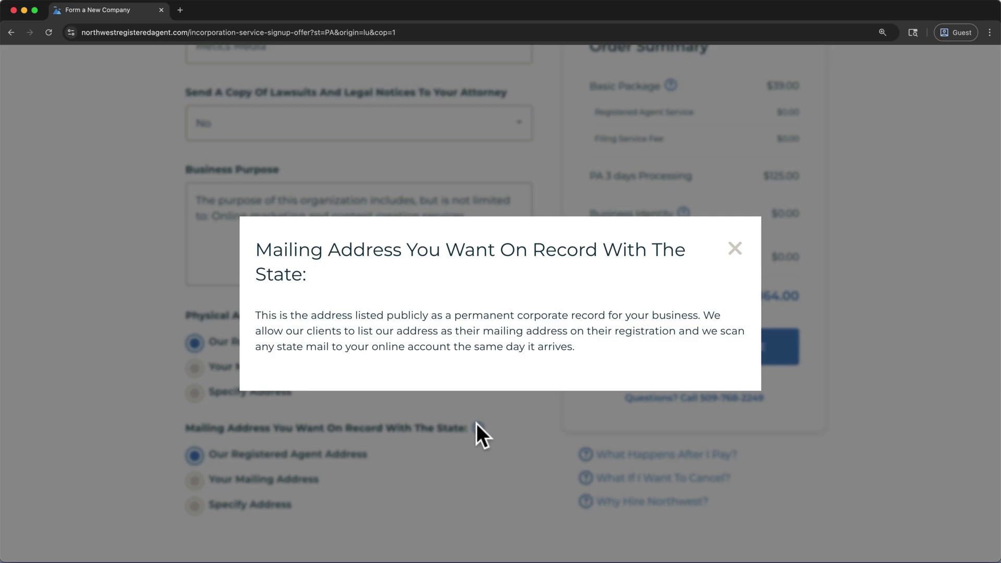
left_click(735, 250)
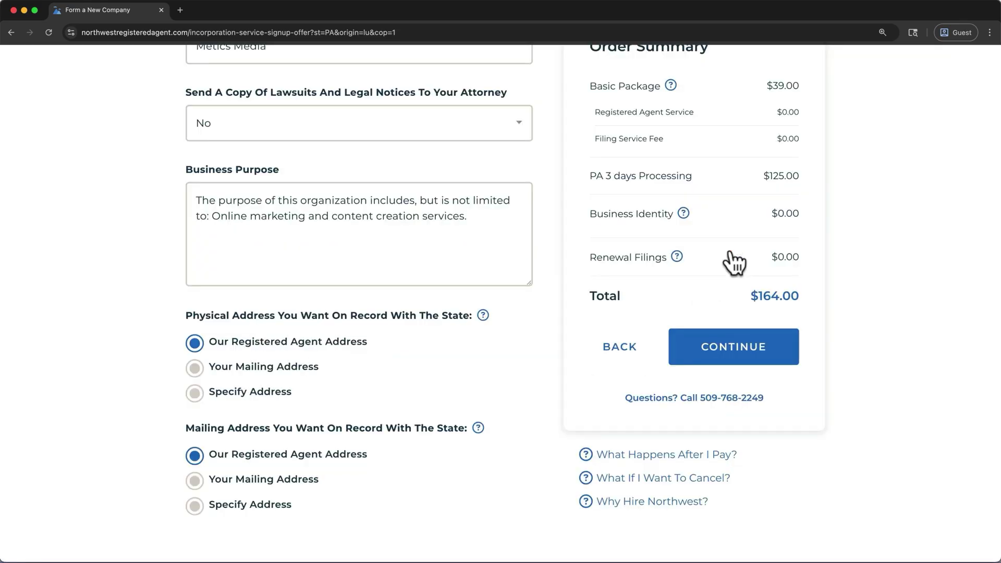
left_click(313, 477)
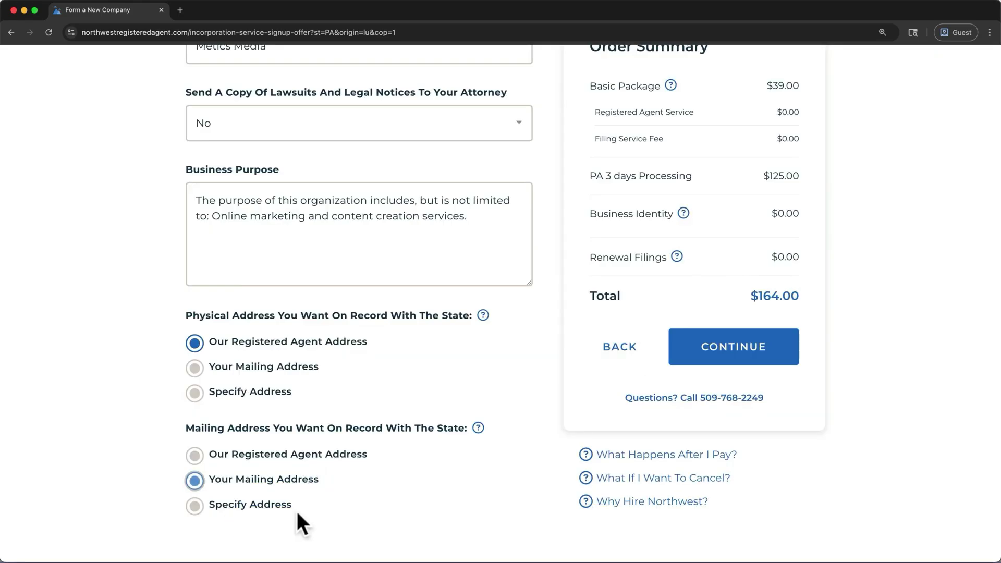
left_click(272, 506)
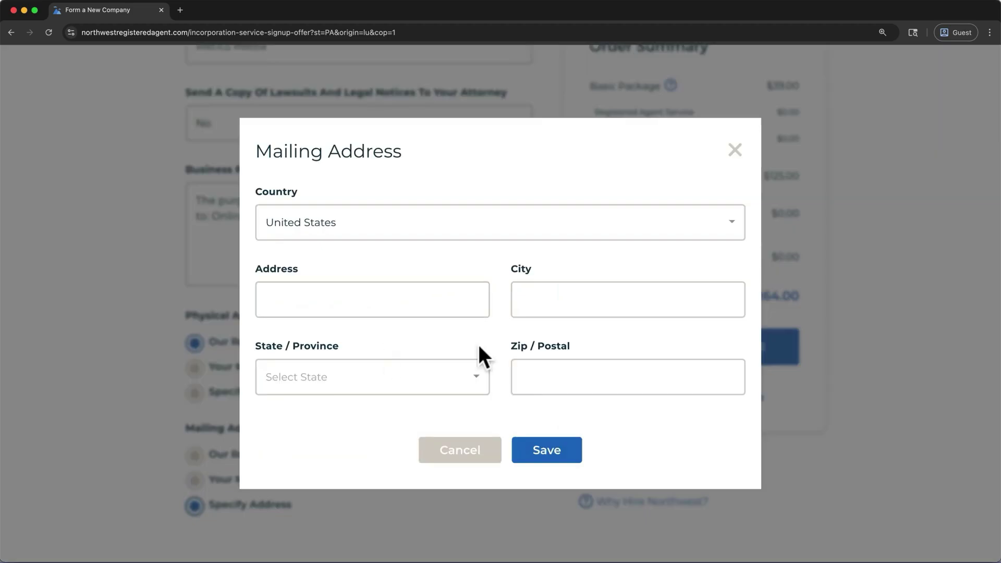
left_click(734, 146)
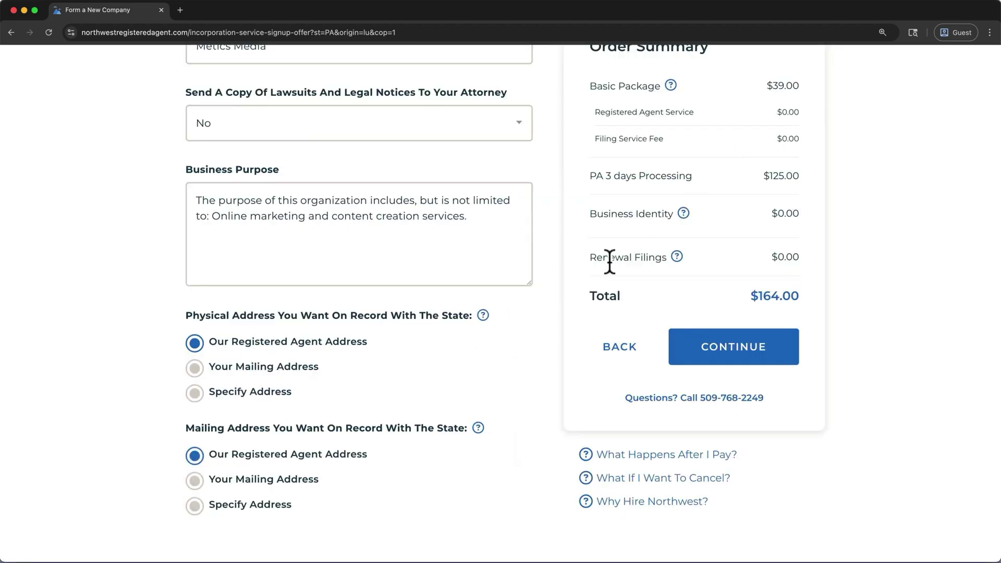
left_click(350, 468)
Continue to Company Management, keep Member Managed, and check the management-type help.
left_click(703, 357)
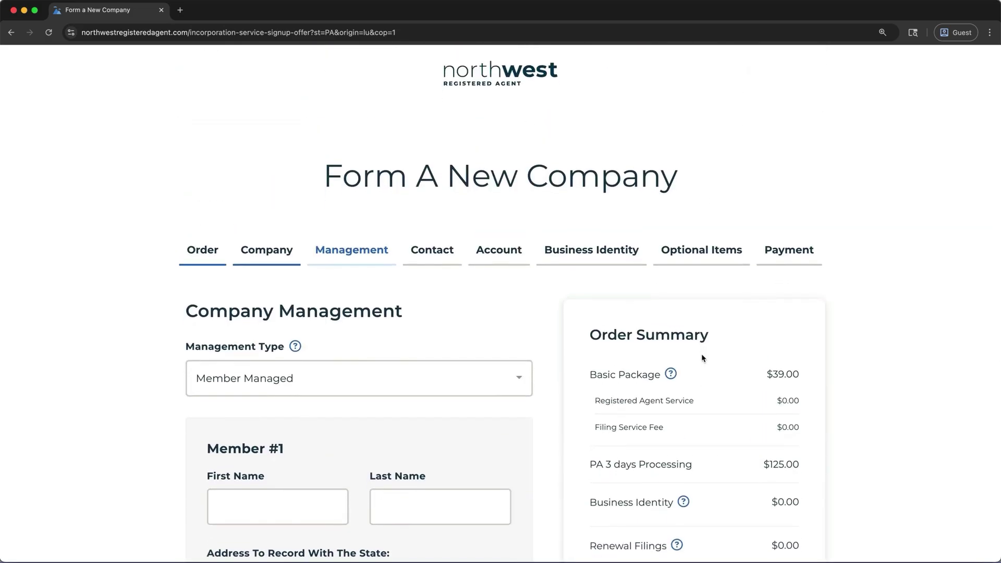
left_click(496, 391)
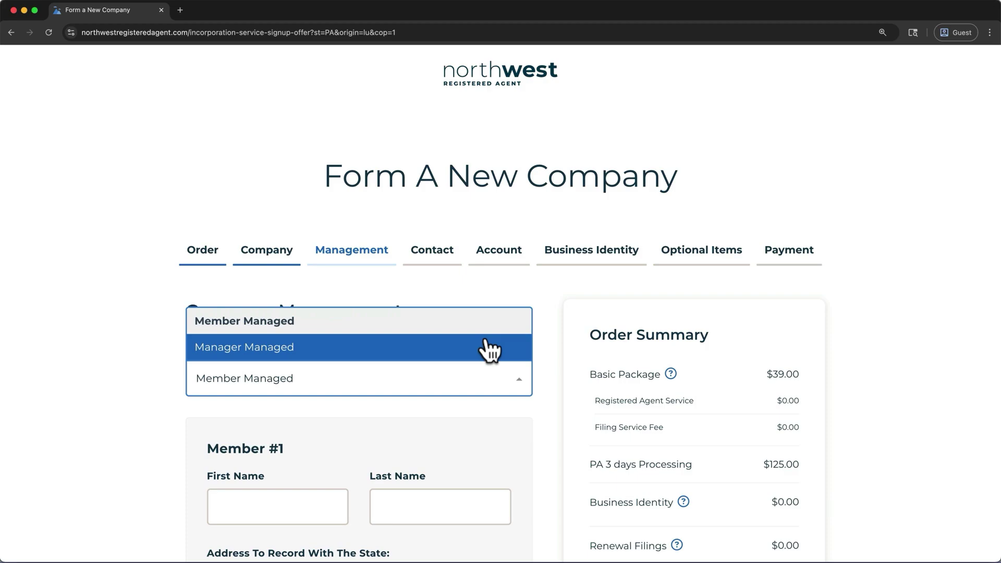
left_click(486, 323)
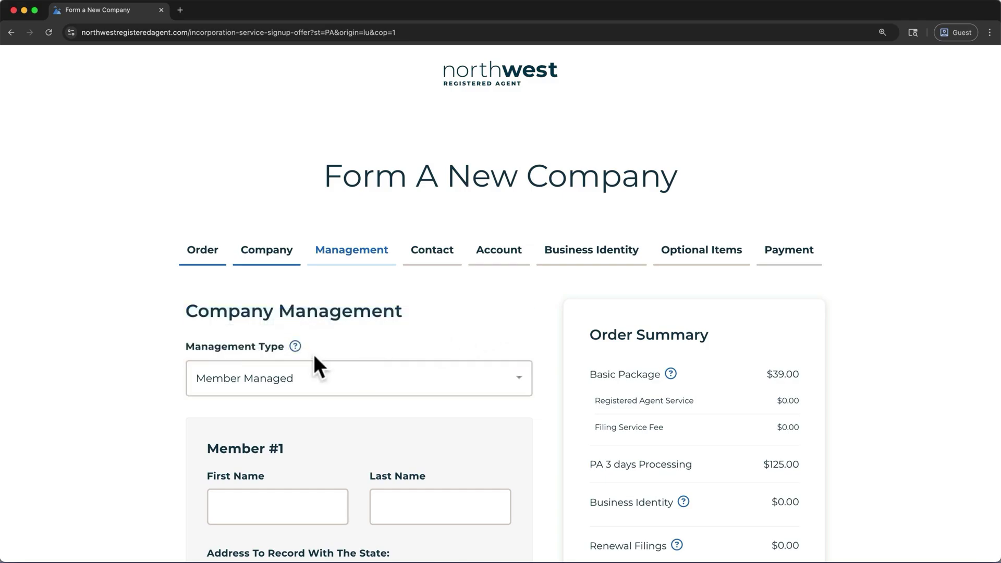
left_click(295, 347)
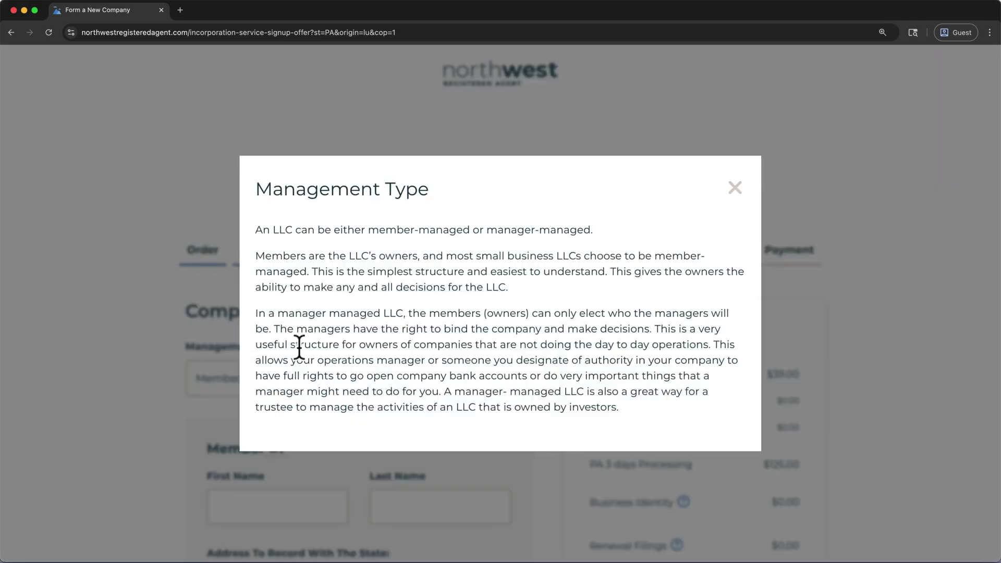
left_click(733, 189)
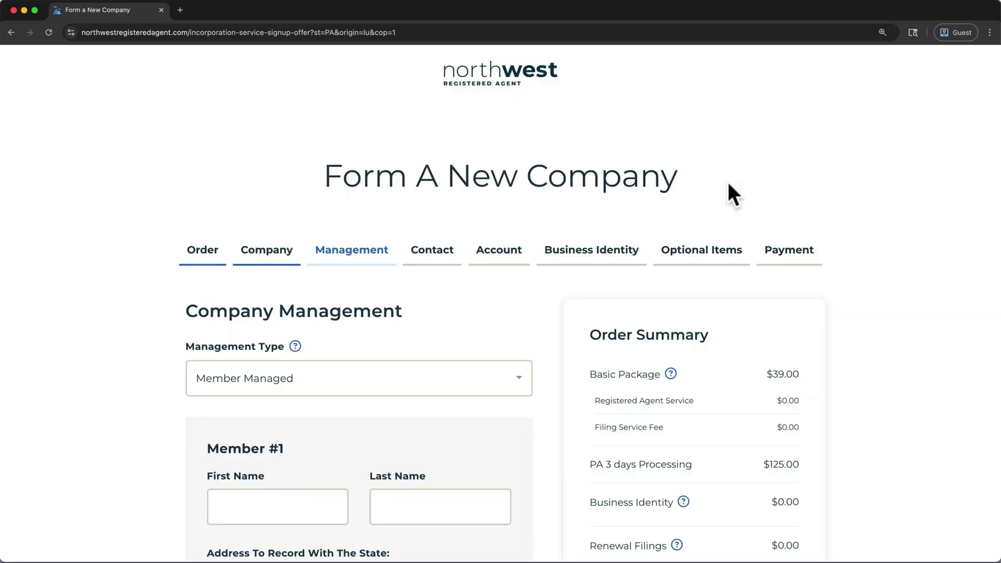
Enter Member #1's first and last name and keep Our Registered Agent Address for them.
left_click(331, 501)
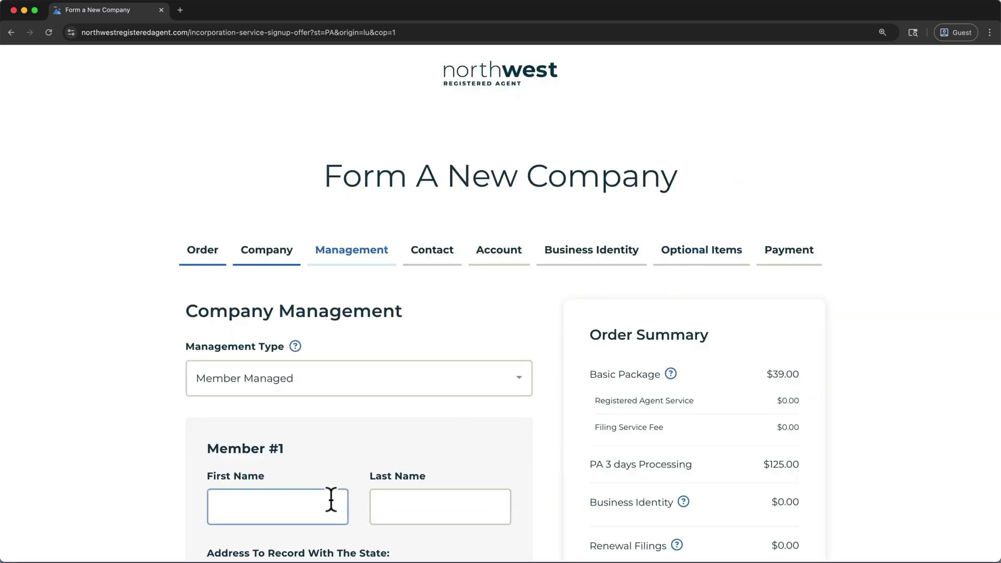
key("Tab")
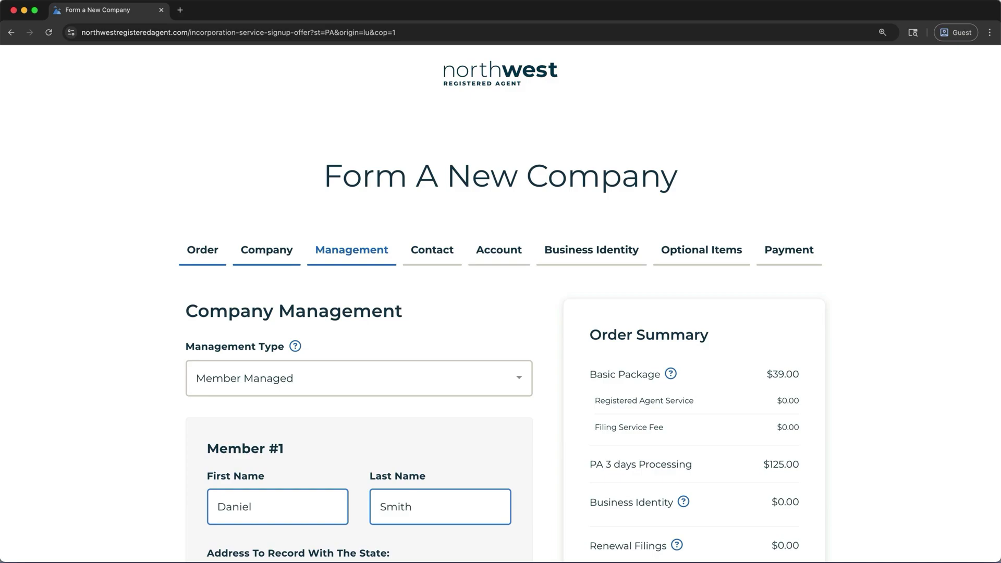
scroll(501, 302, "down", 5)
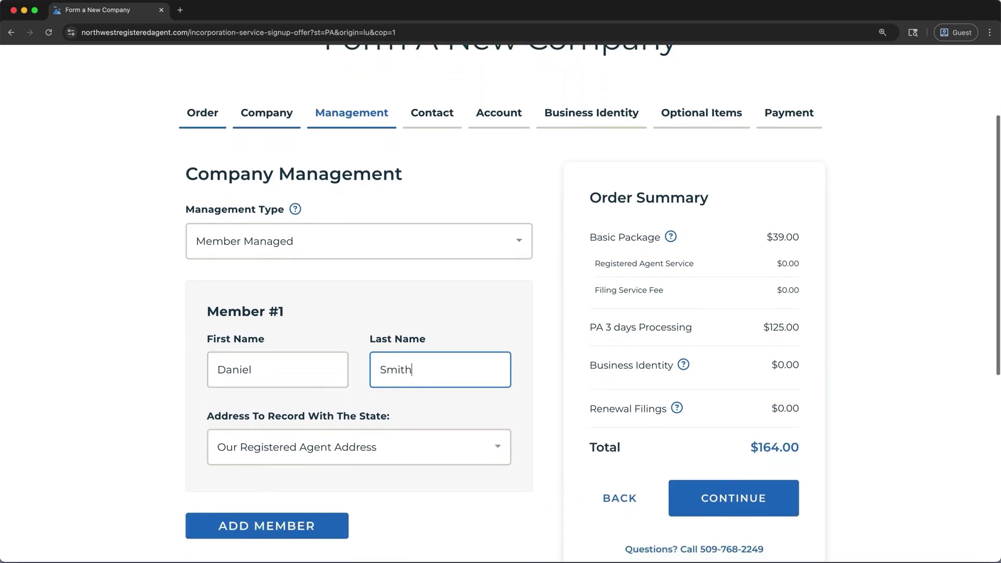
left_click(307, 474)
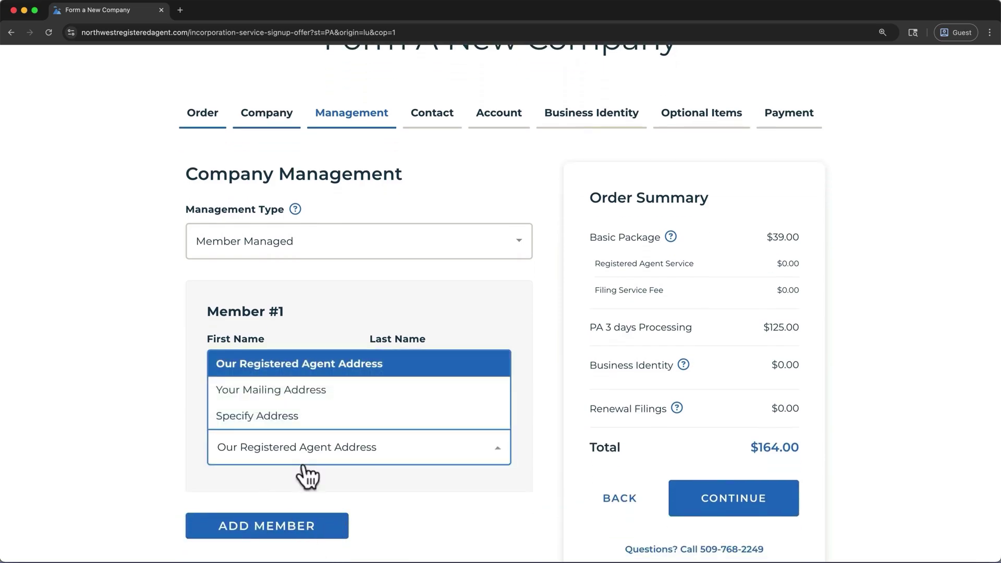
left_click(352, 365)
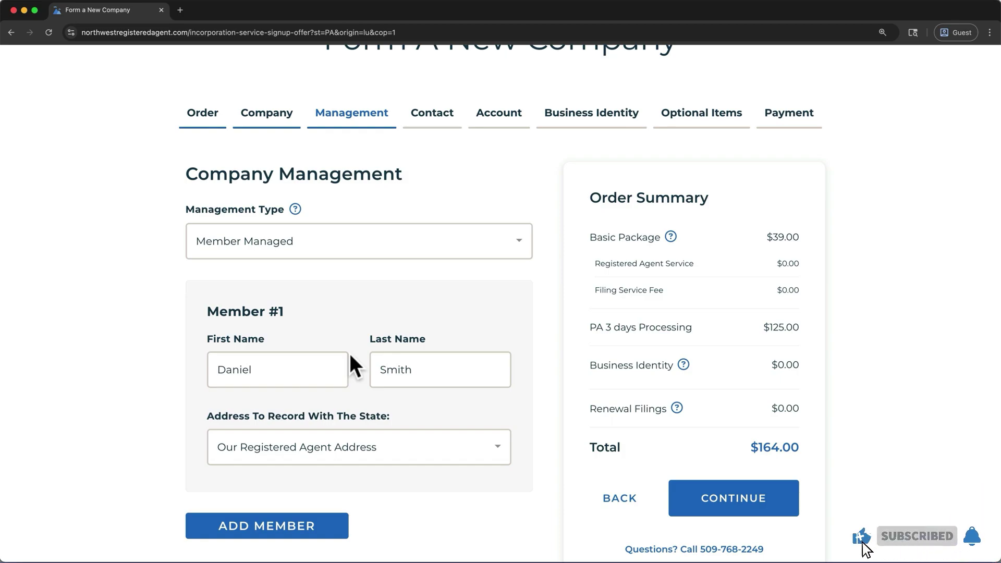
Remove the extra empty Member #2 and continue to Contact Details.
left_click(325, 522)
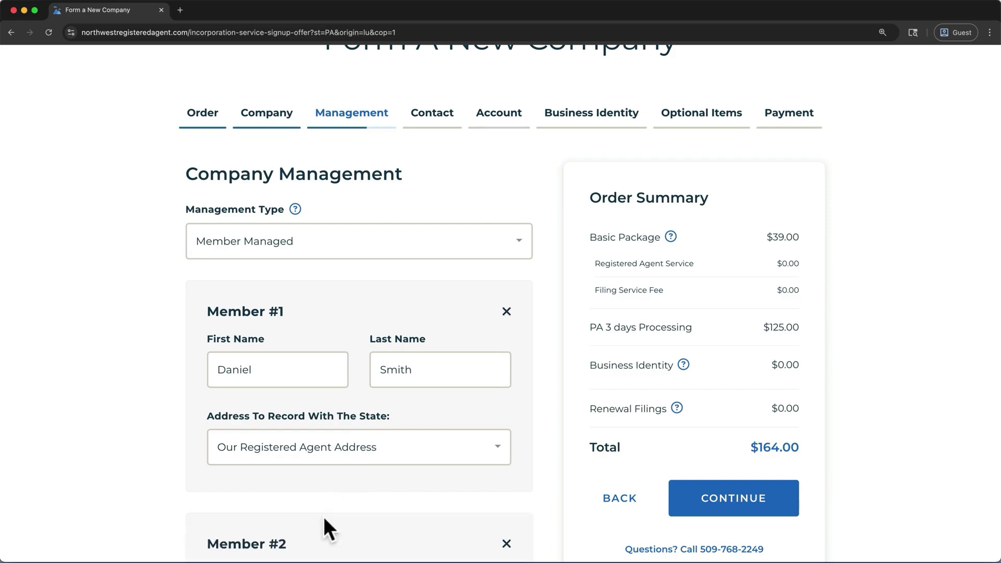
scroll(323, 516, "down", 4)
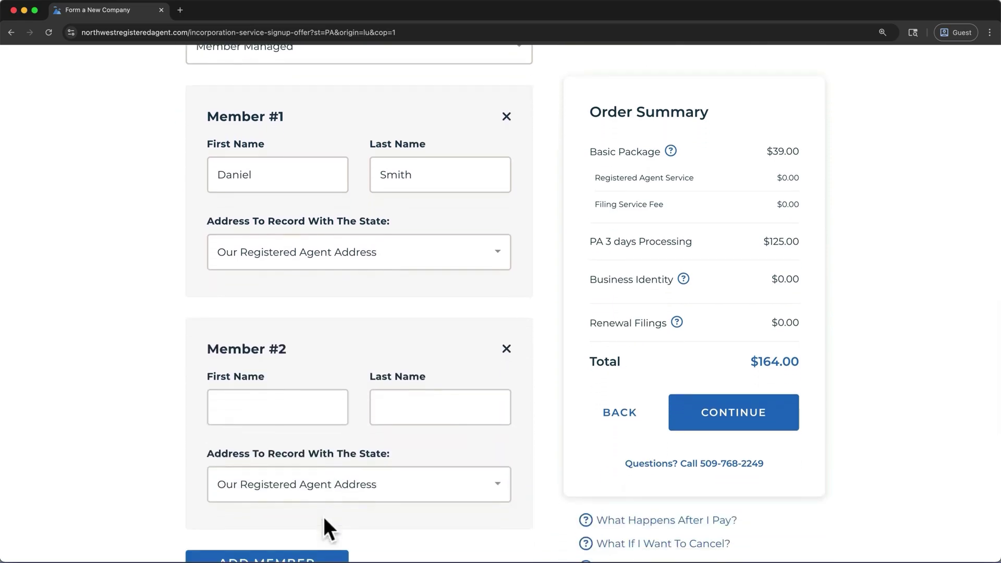
left_click(508, 349)
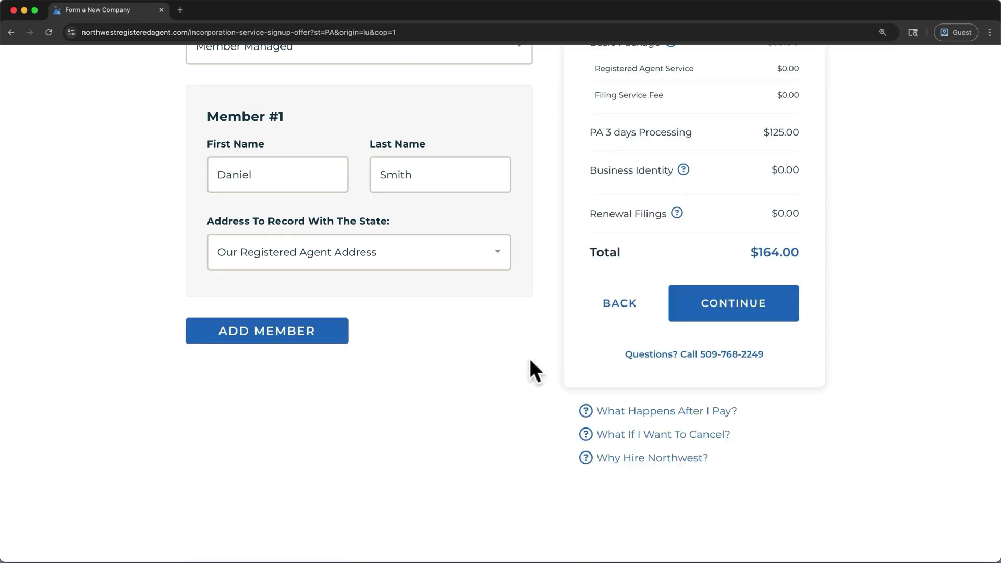
left_click(695, 315)
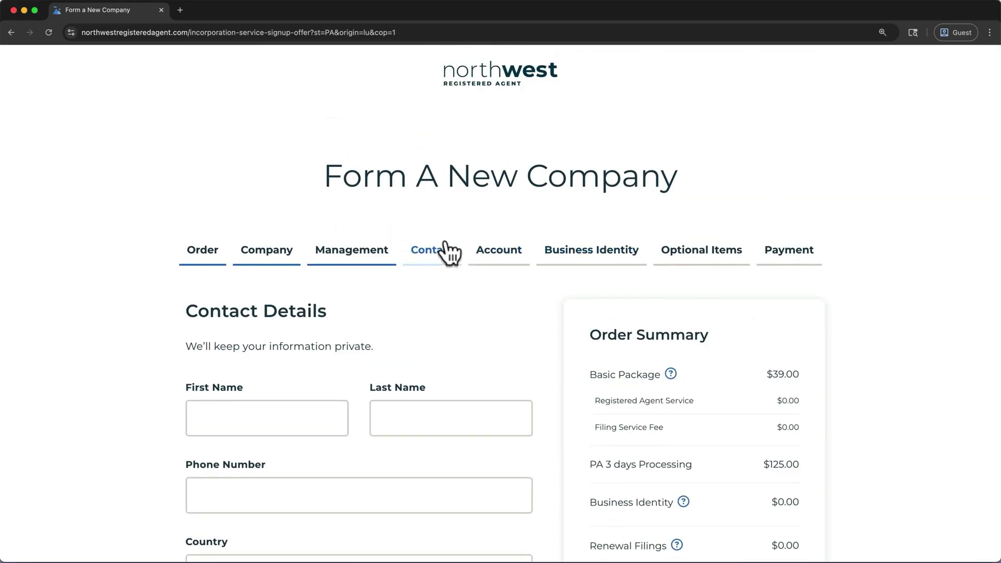
Check the Contact Details first name field and continue to Account Setup.
left_click(301, 412)
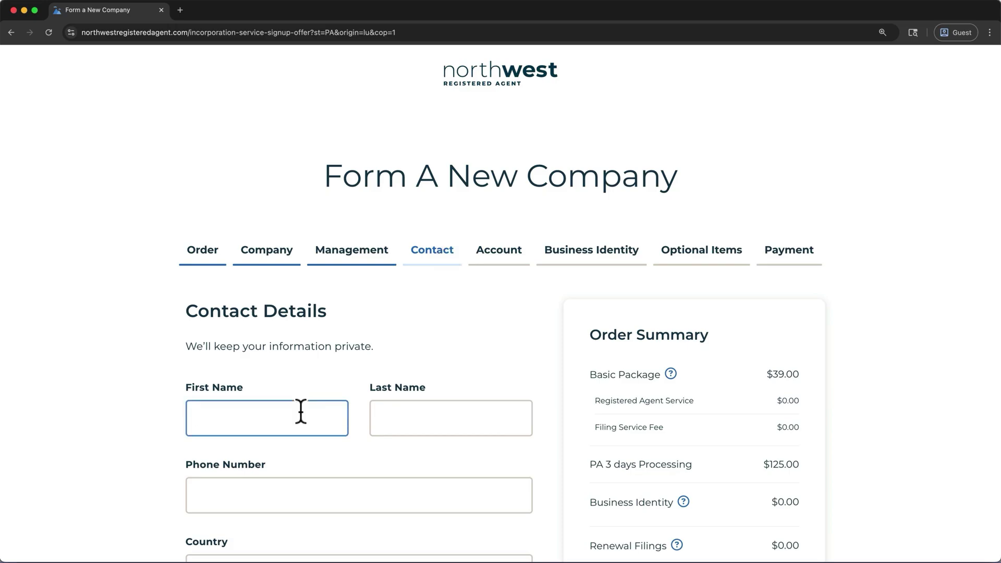
scroll(301, 412, "down", 3)
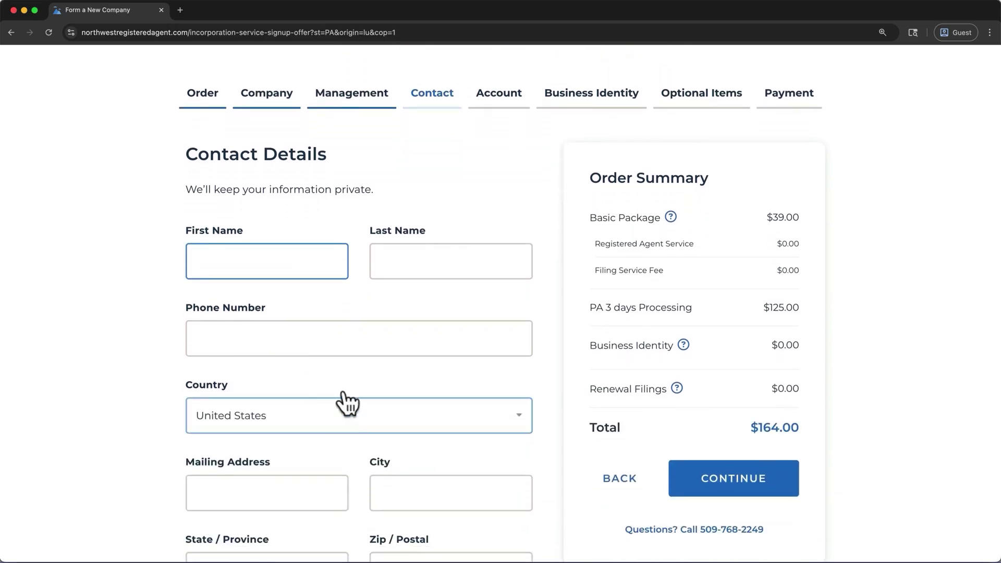
left_click(780, 477)
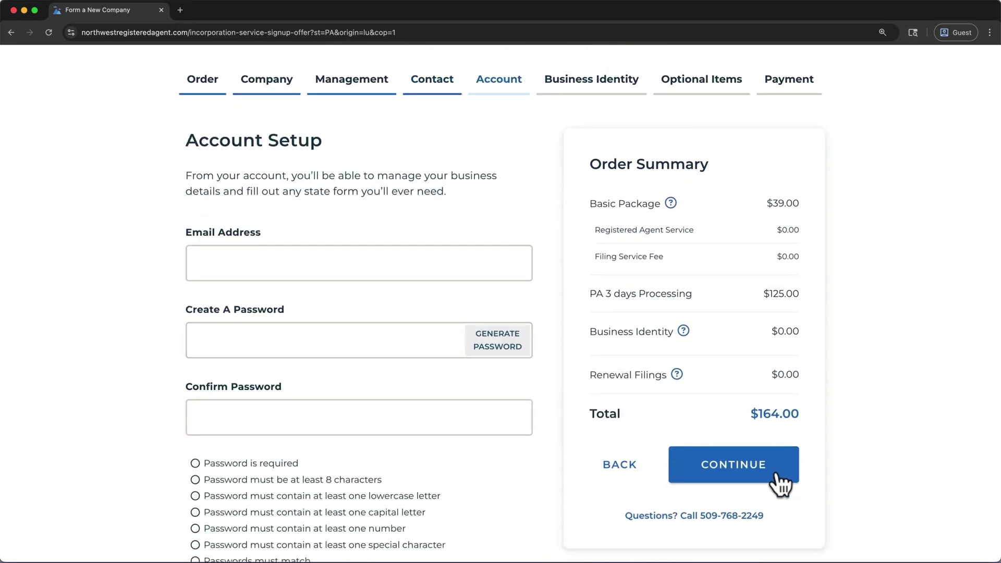
Fill the account e-mail from autofill plus a generated matching password, then continue to Business Identity.
left_click(508, 273)
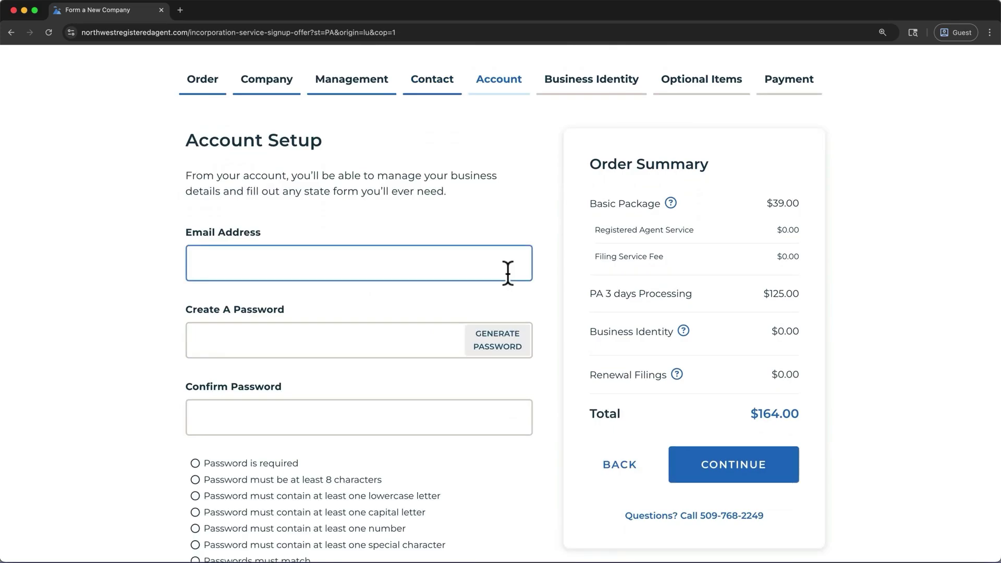
key("Down")
key("Return")
left_click(426, 342)
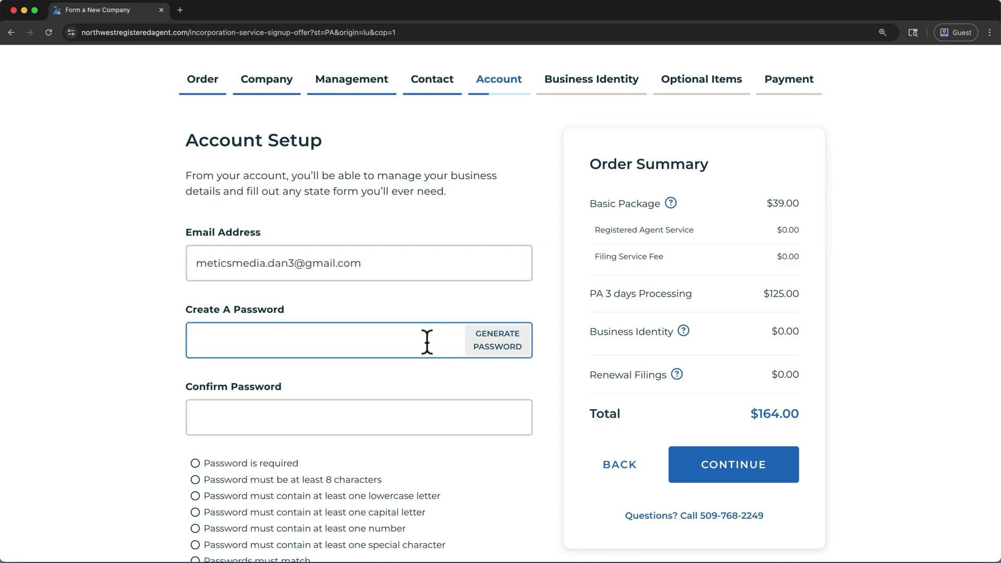
key("Down")
key("Return")
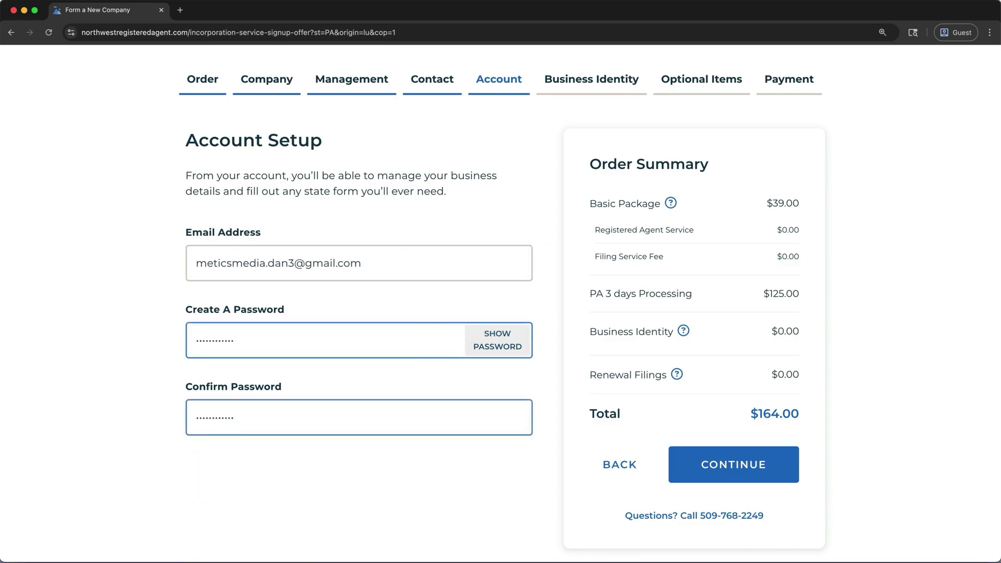
left_click(469, 404)
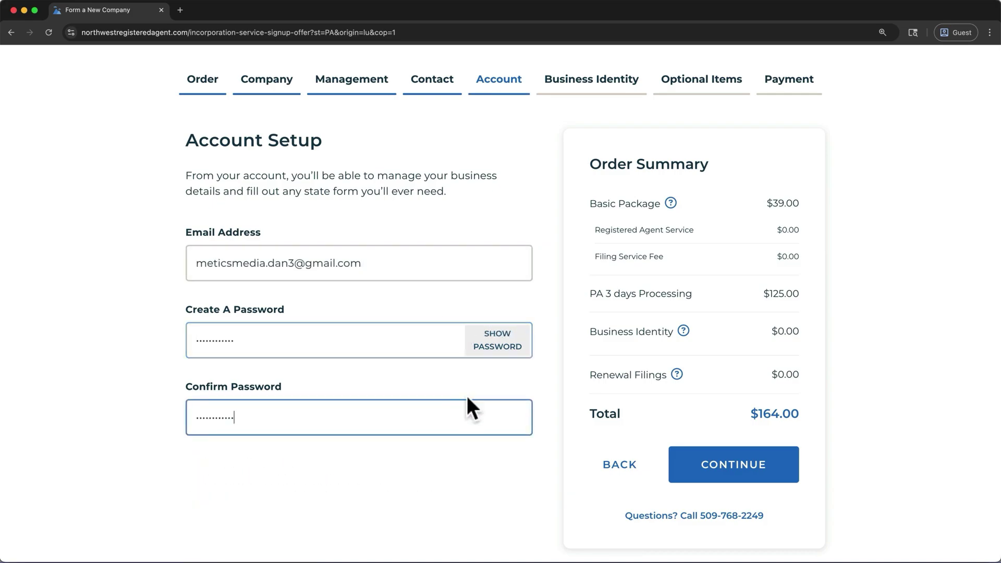
left_click(696, 480)
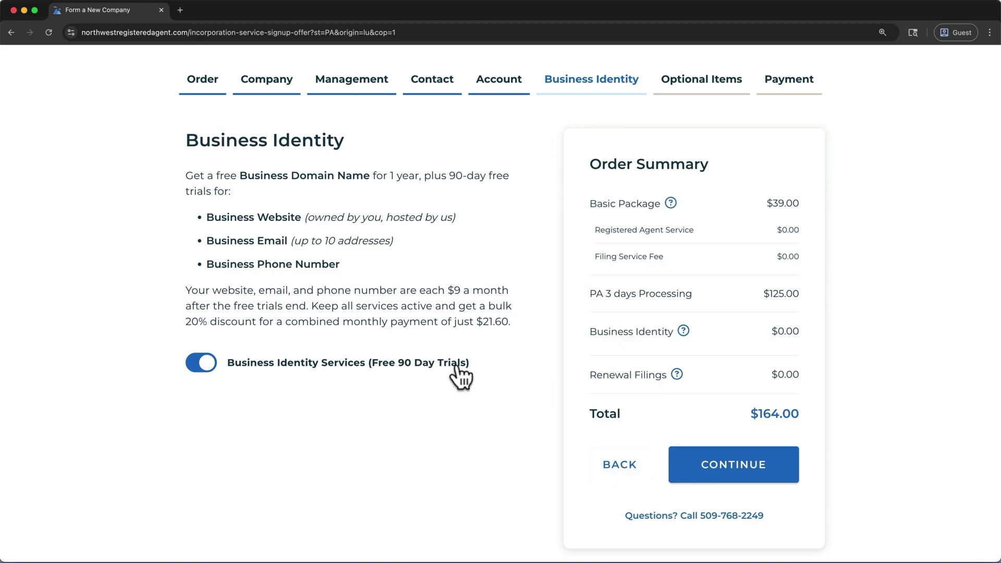
Turn off Business Identity services, leave Domain Name and Phone Service off, and continue at $164.
left_click(208, 365)
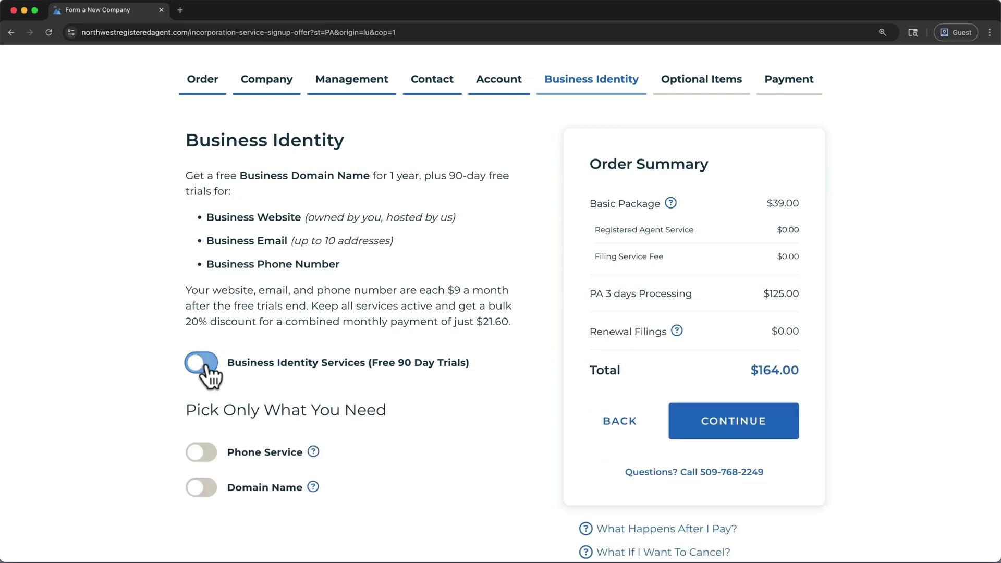
left_click(237, 487)
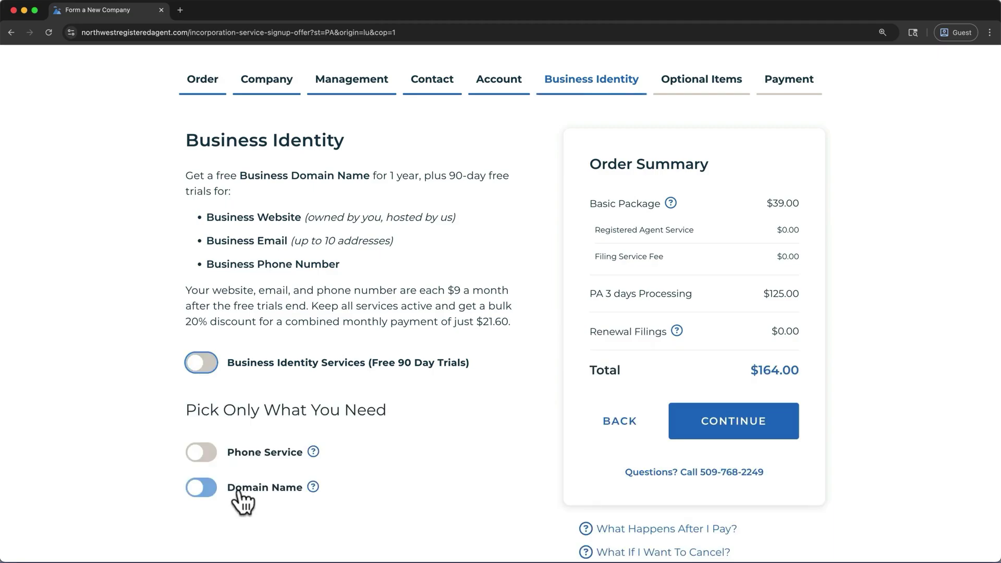
left_click(245, 457)
left_click(275, 491)
left_click(287, 490)
left_click(313, 451)
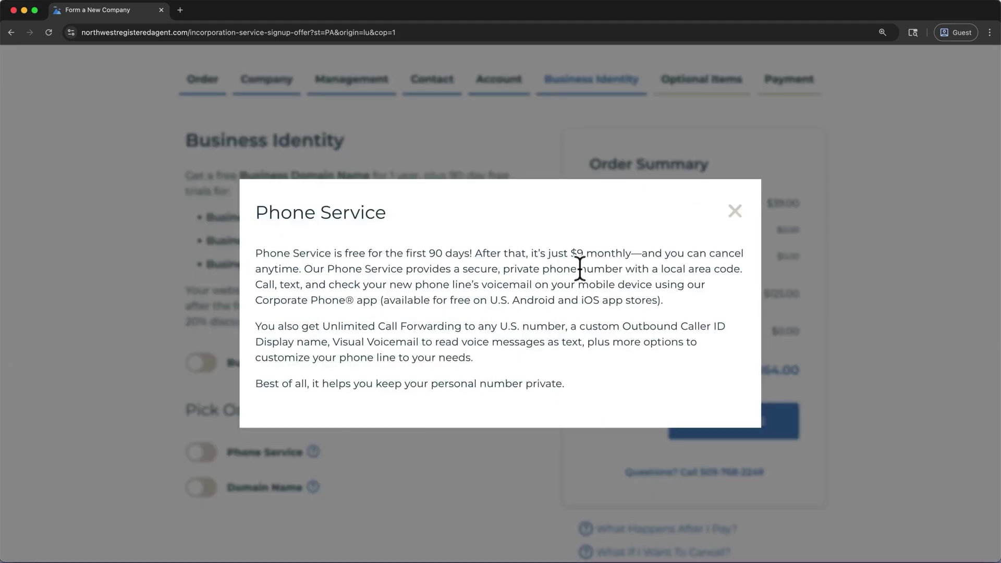
left_click(734, 213)
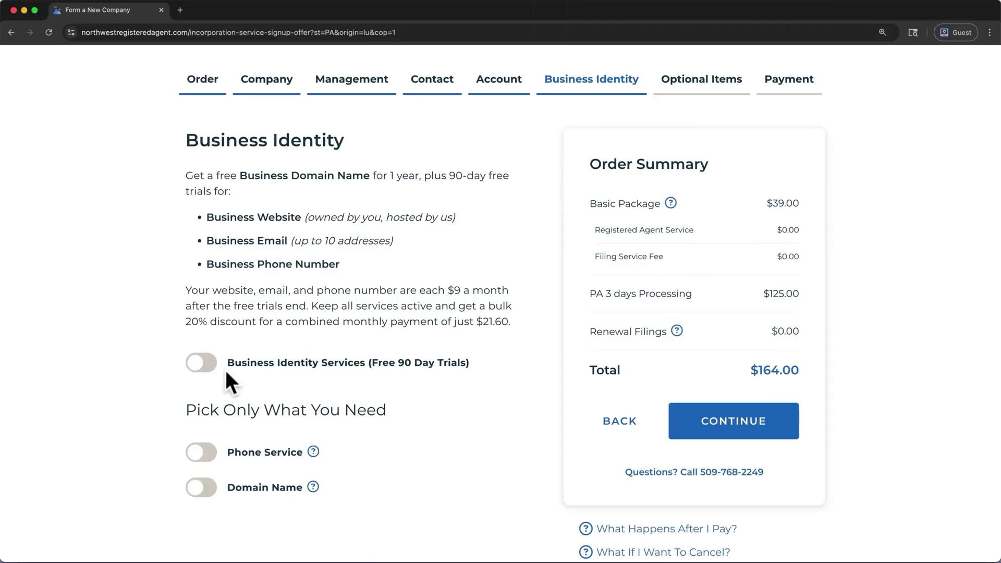
left_click(676, 423)
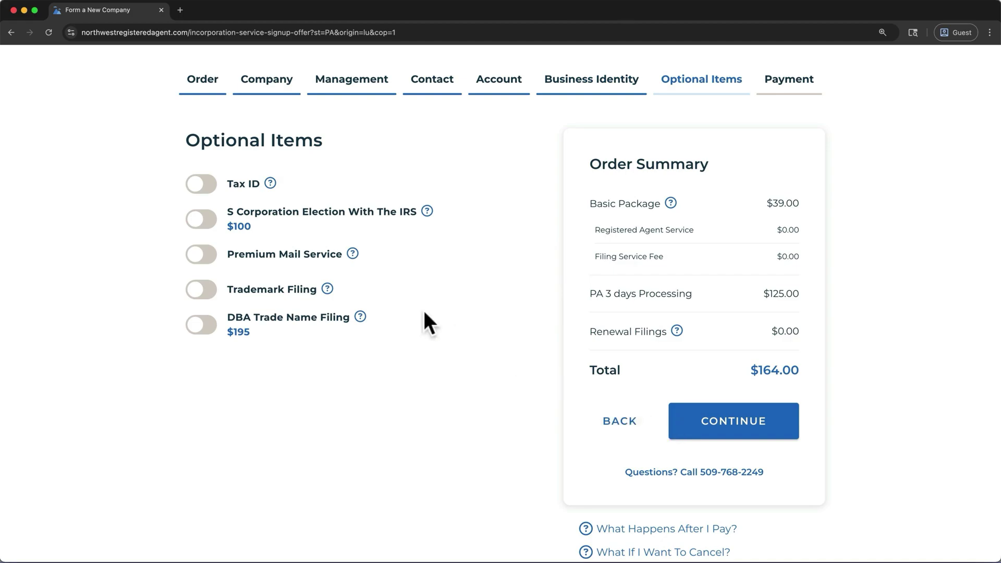
Add Tax ID with the Social Security Number option for $50.00, checking the S Corporation Election help.
left_click(271, 182)
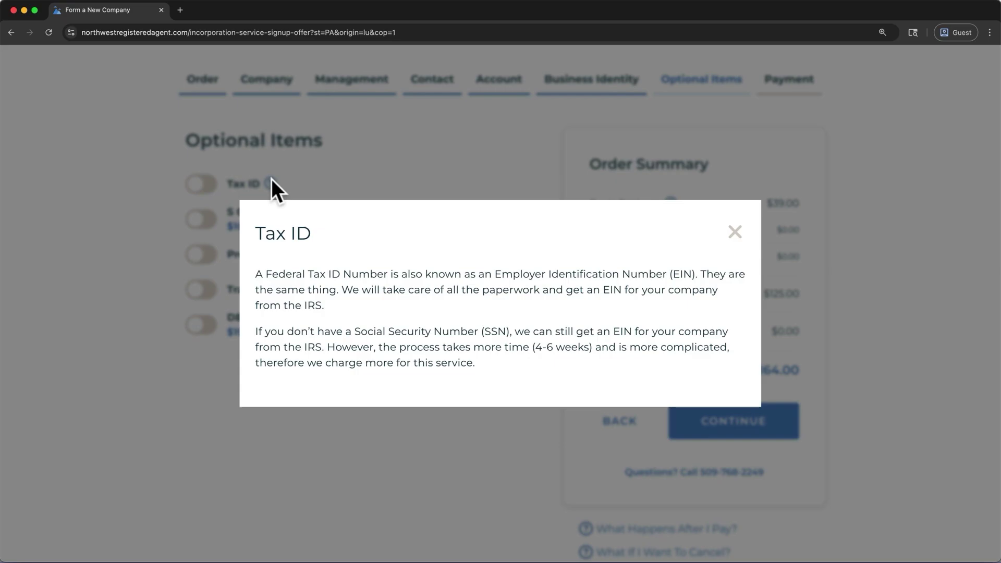
left_click(733, 234)
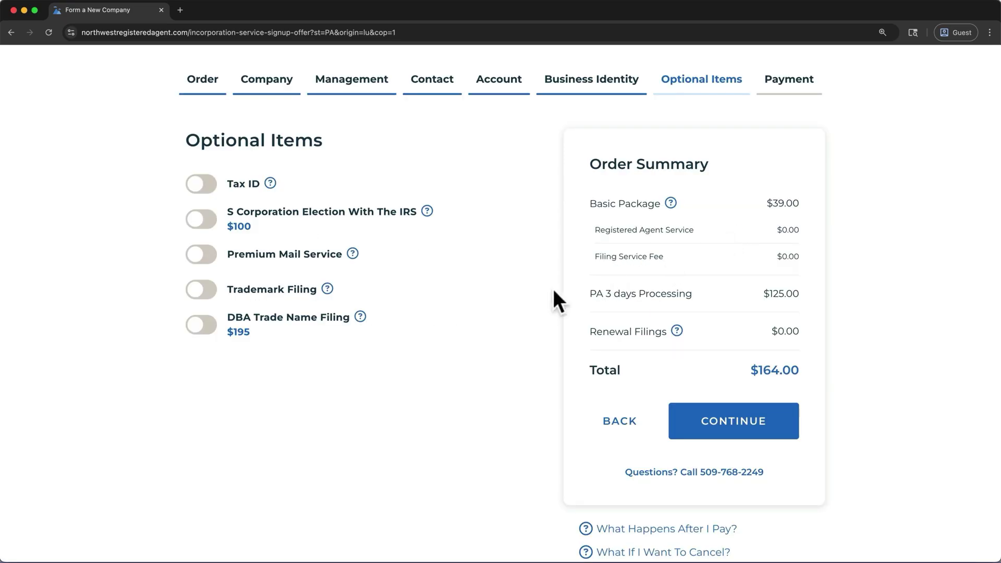
left_click(203, 187)
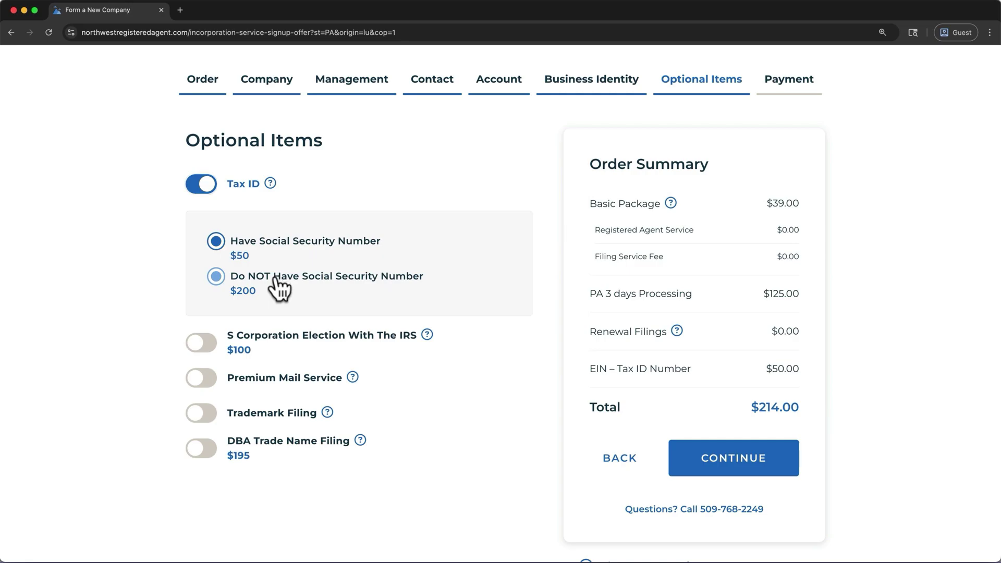
left_click(427, 335)
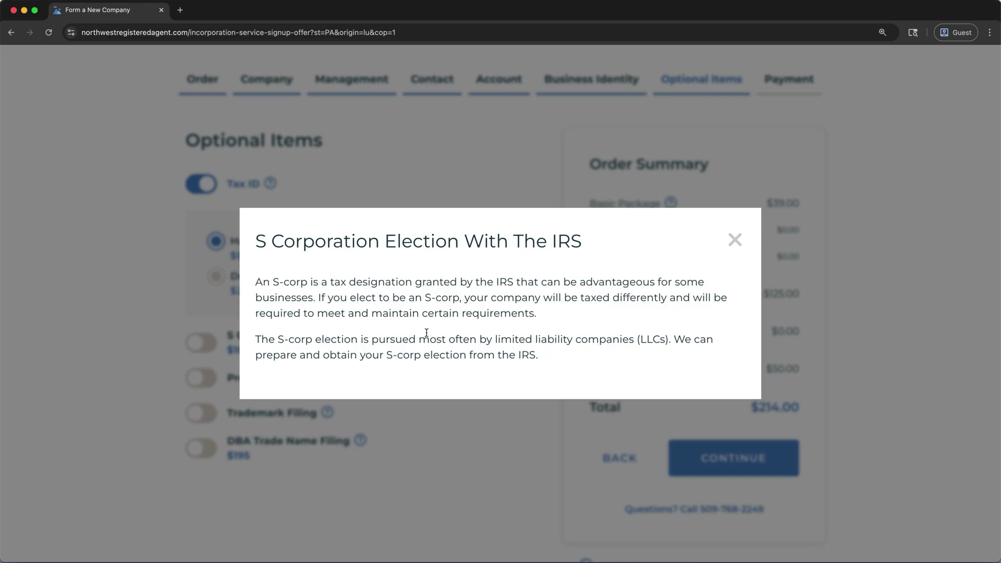
left_click(736, 240)
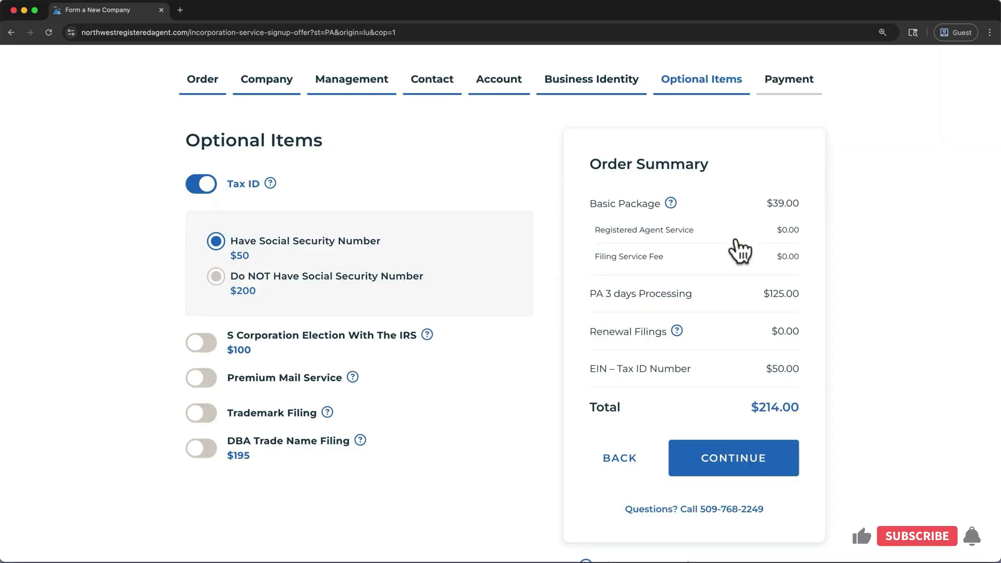
left_click(352, 378)
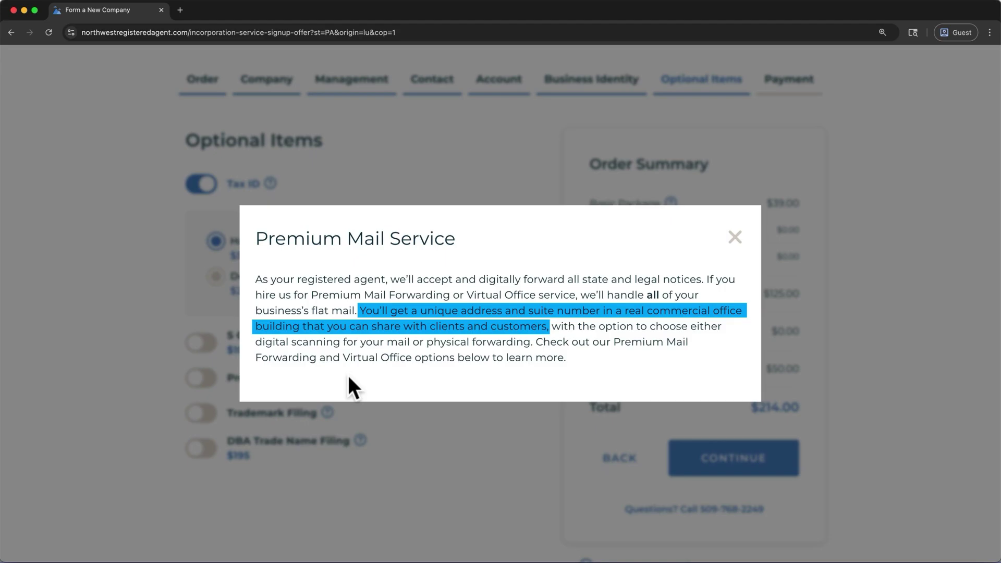
left_click(735, 237)
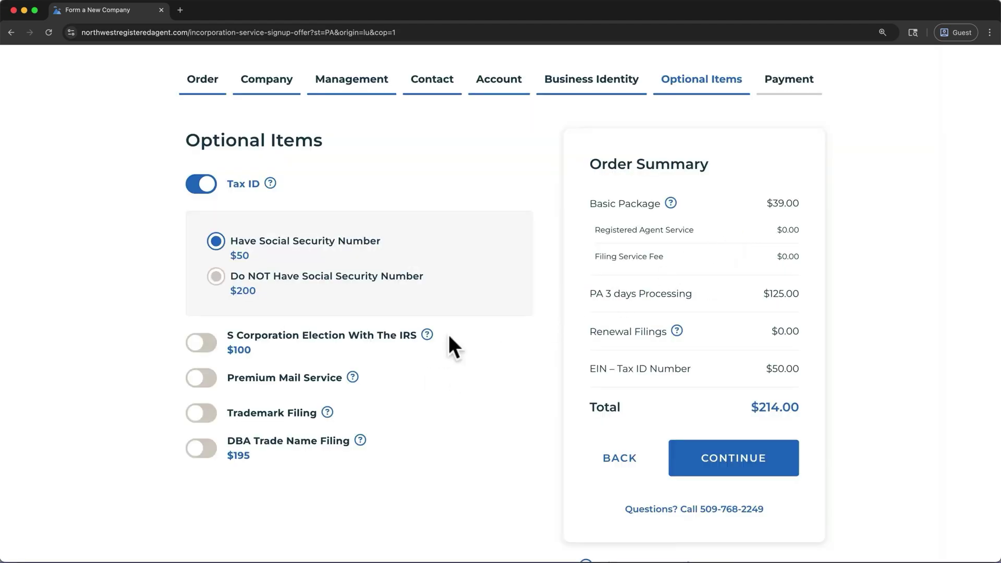
left_click(203, 380)
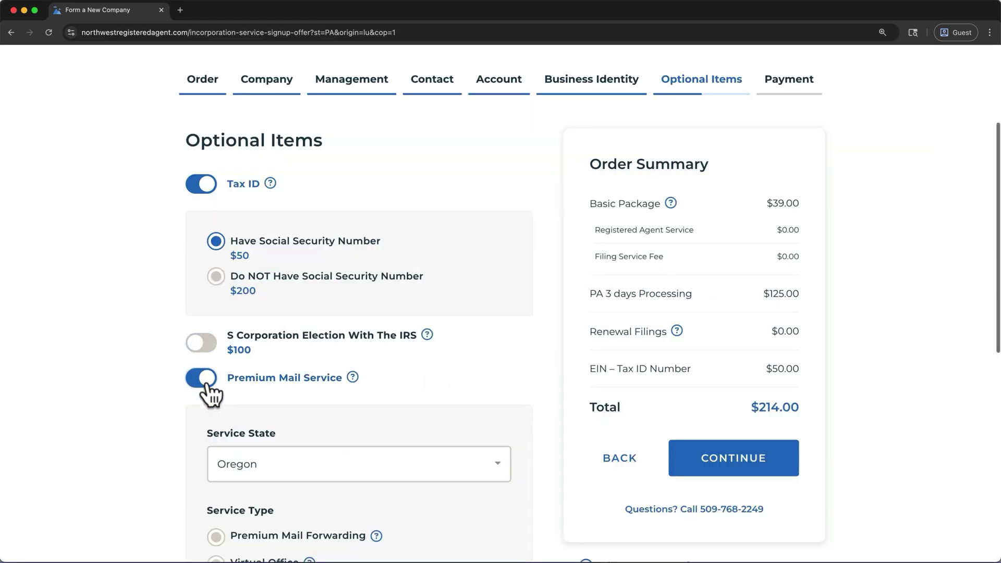
scroll(208, 394, "down", 2)
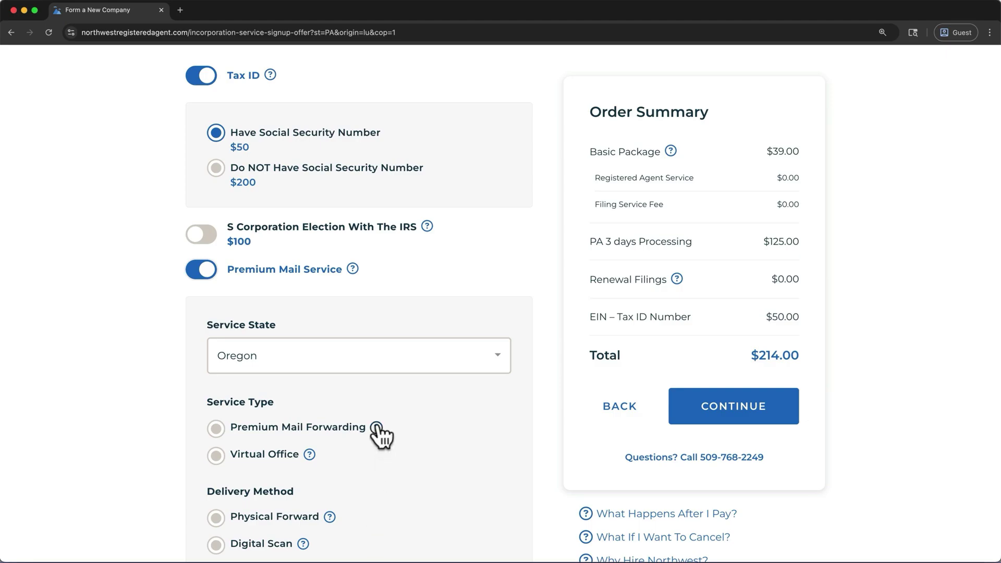
left_click(310, 455)
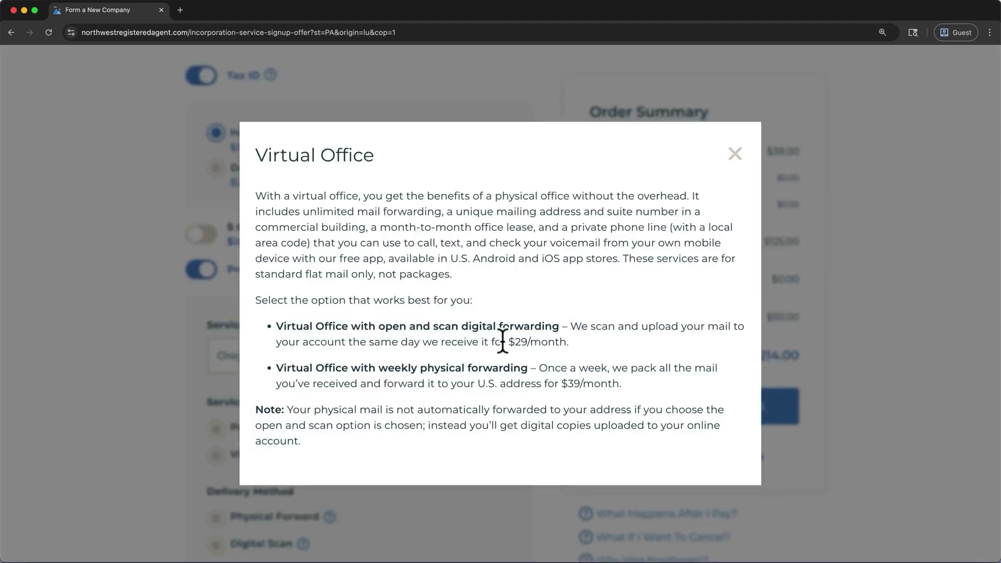
left_click(734, 154)
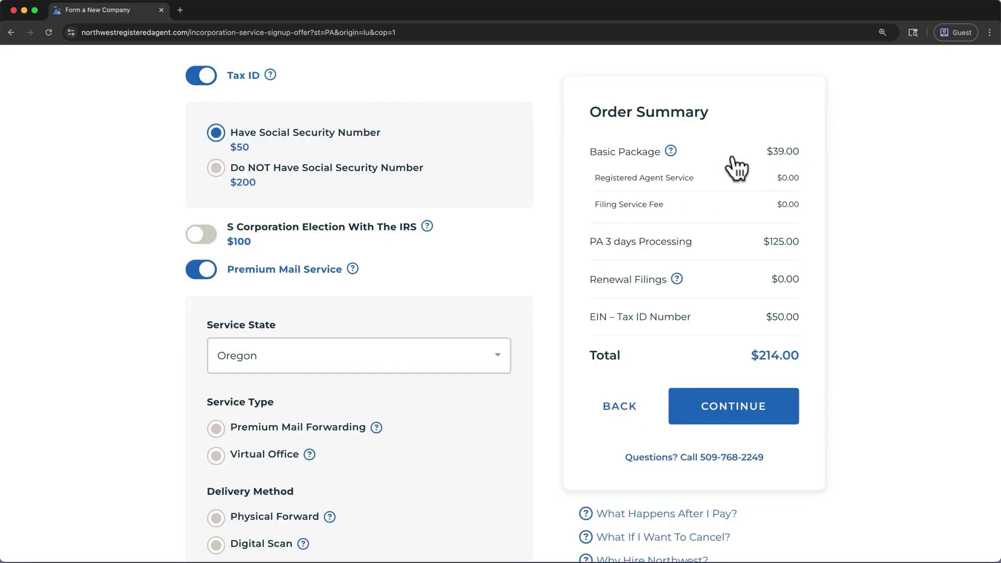
scroll(371, 495, "down", 3)
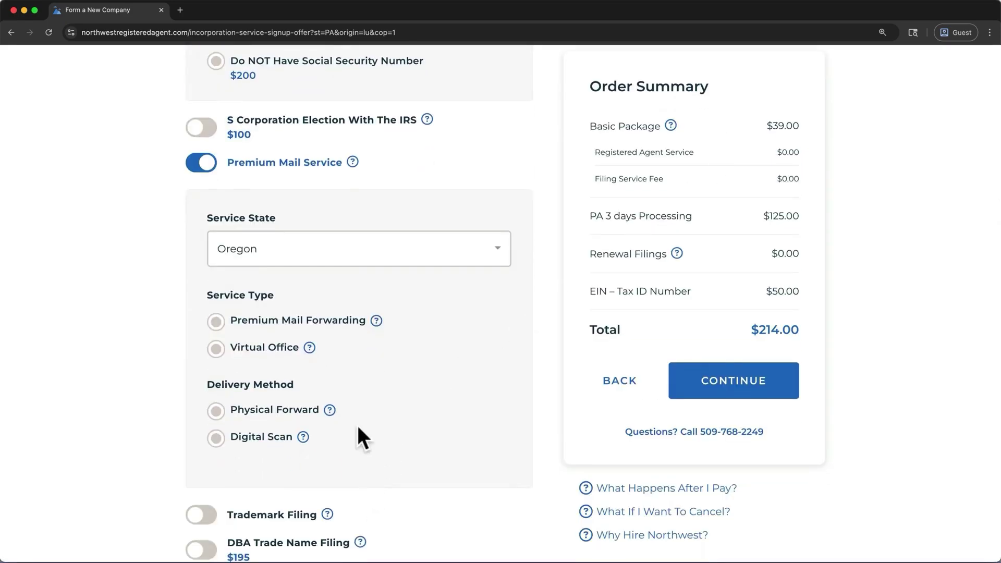
left_click(304, 437)
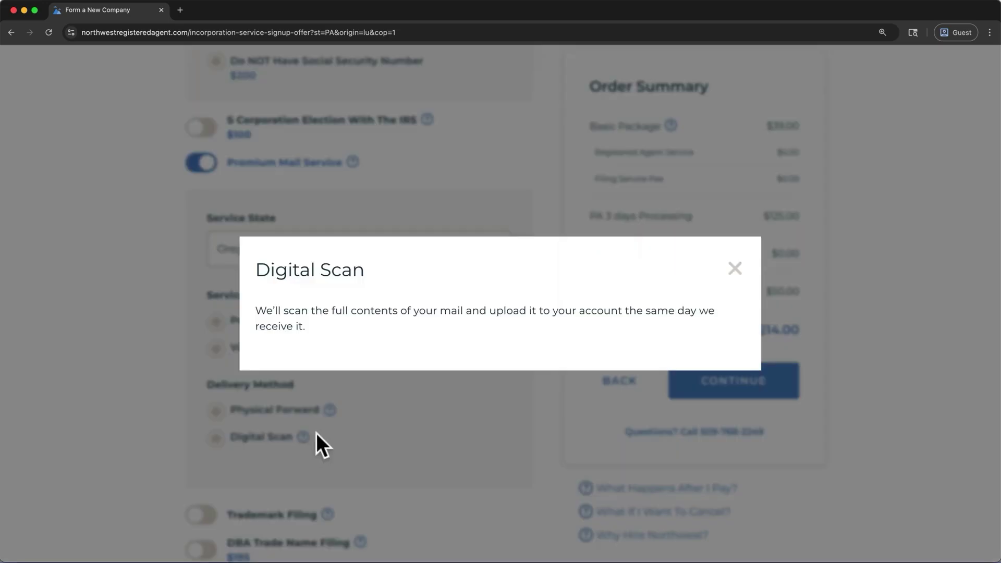
left_click(736, 268)
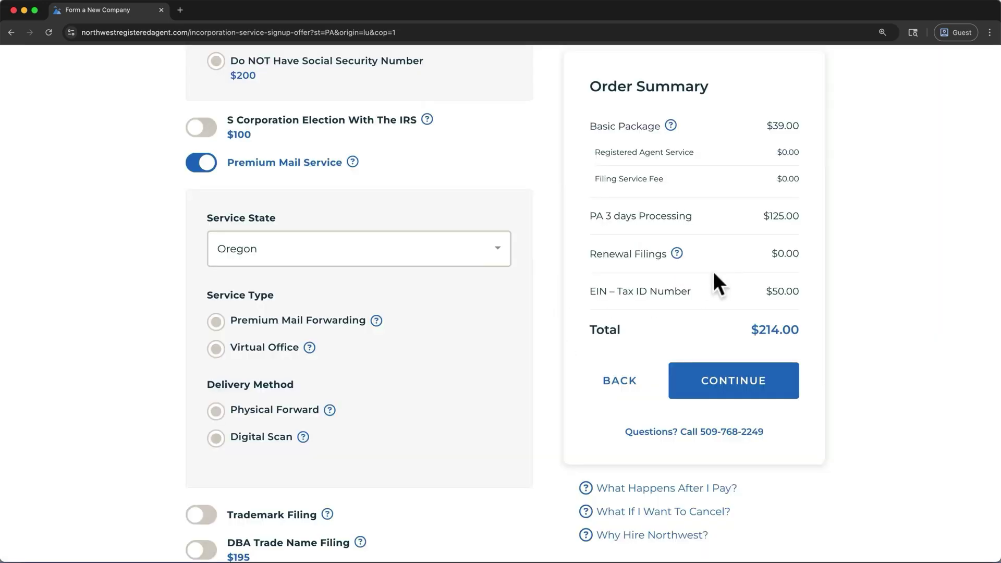
left_click(461, 248)
scroll(433, 329, "down", 10)
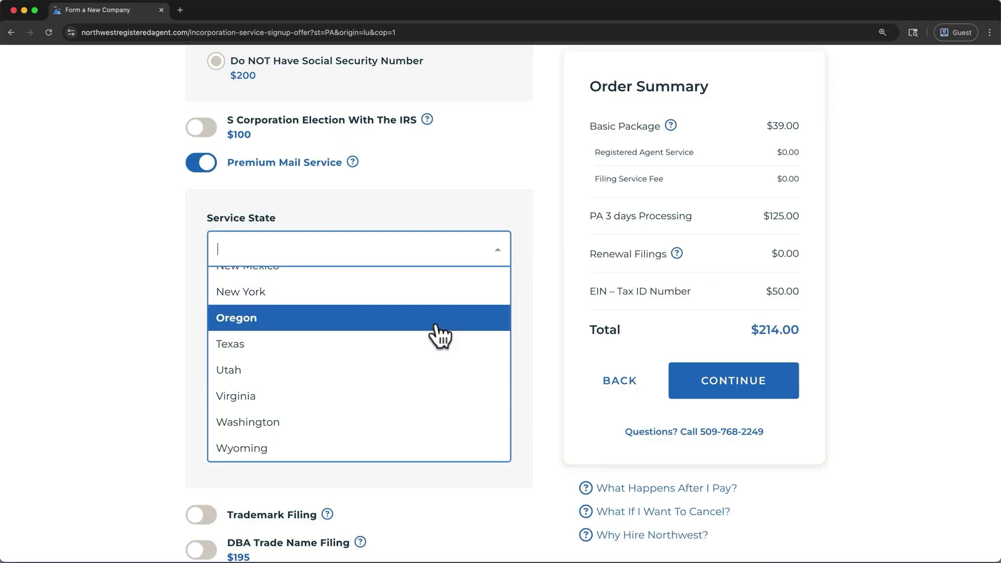
left_click(439, 319)
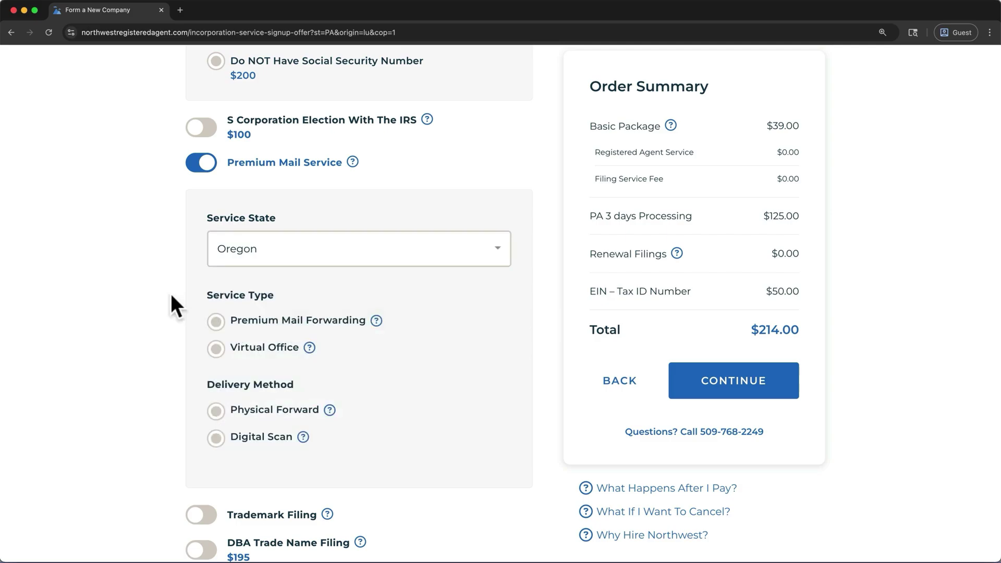
left_click(198, 166)
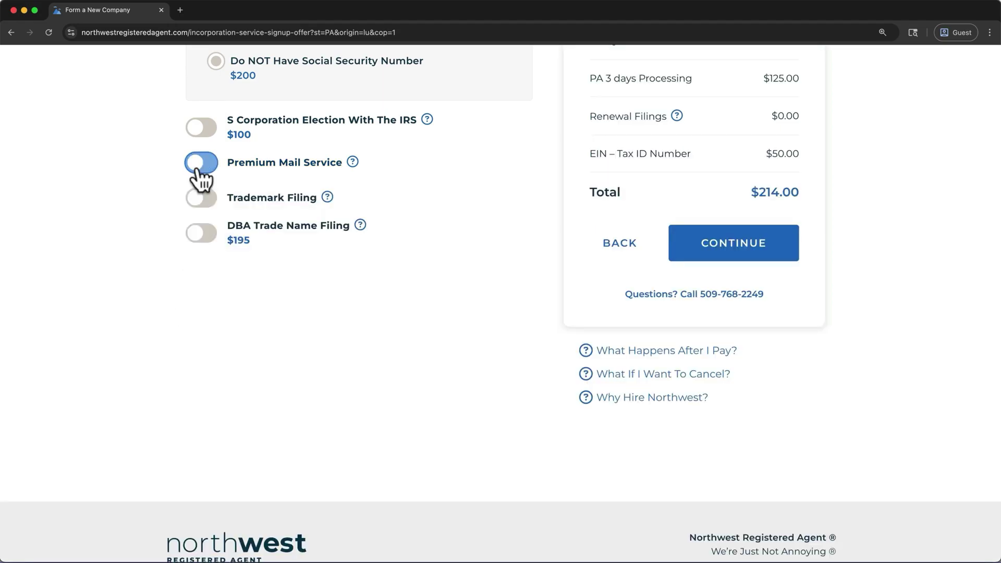
left_click(202, 198)
left_click(327, 198)
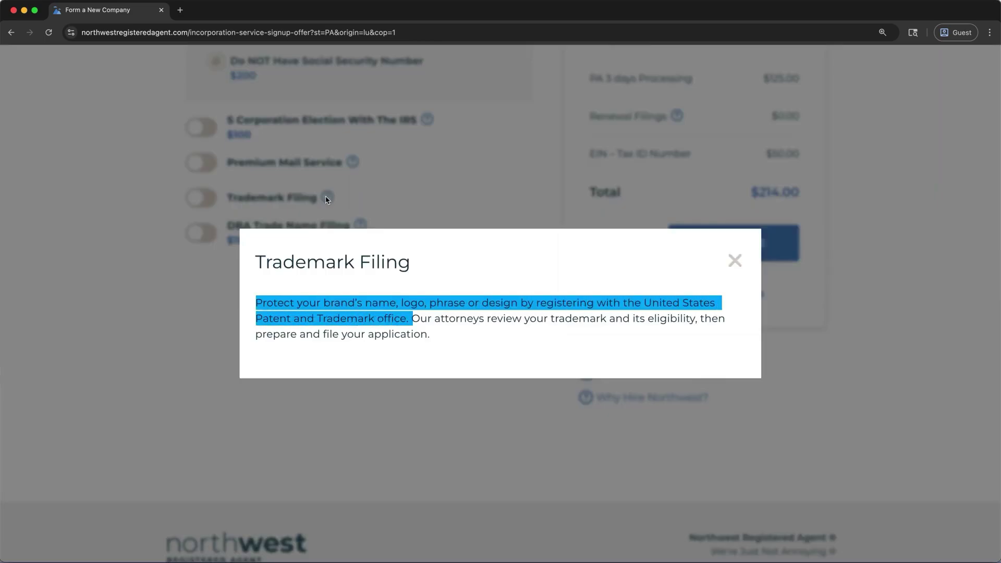
left_click(735, 260)
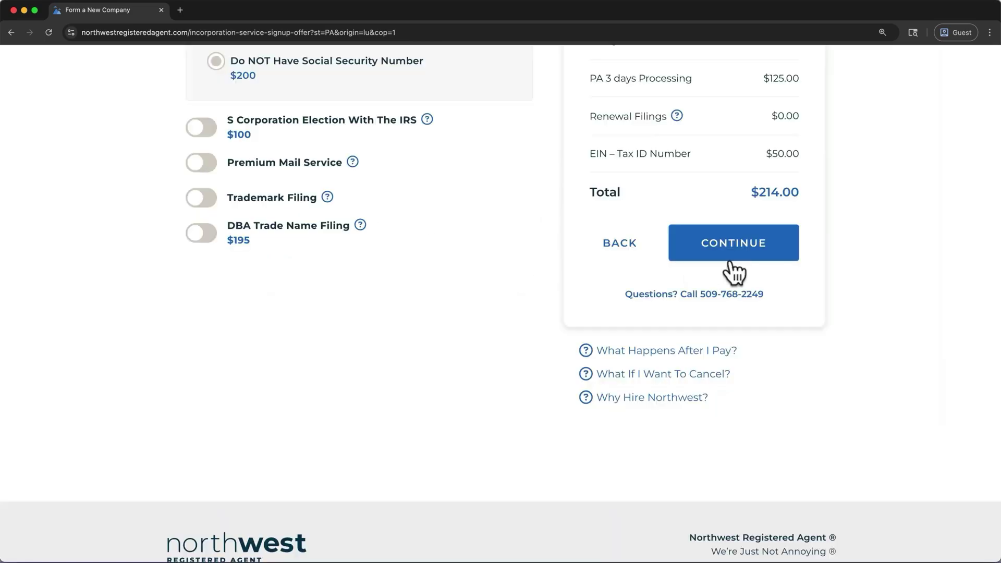
left_click(202, 198)
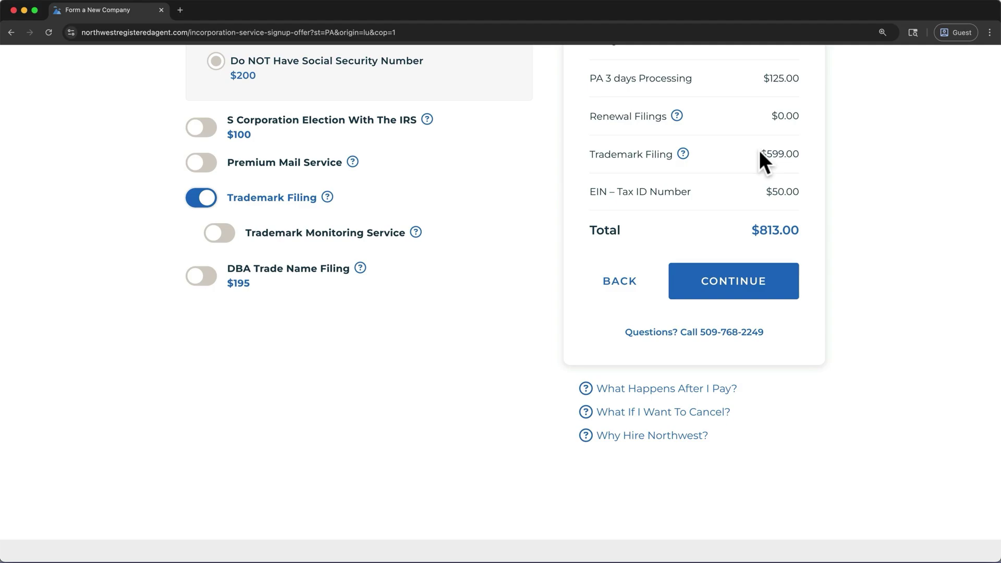
left_click(228, 233)
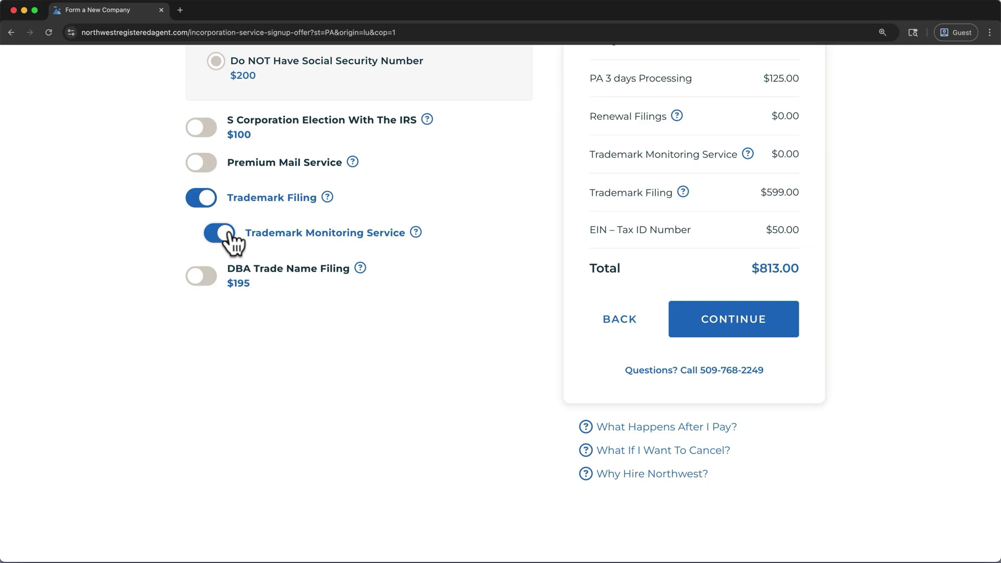
left_click(232, 241)
left_click(199, 207)
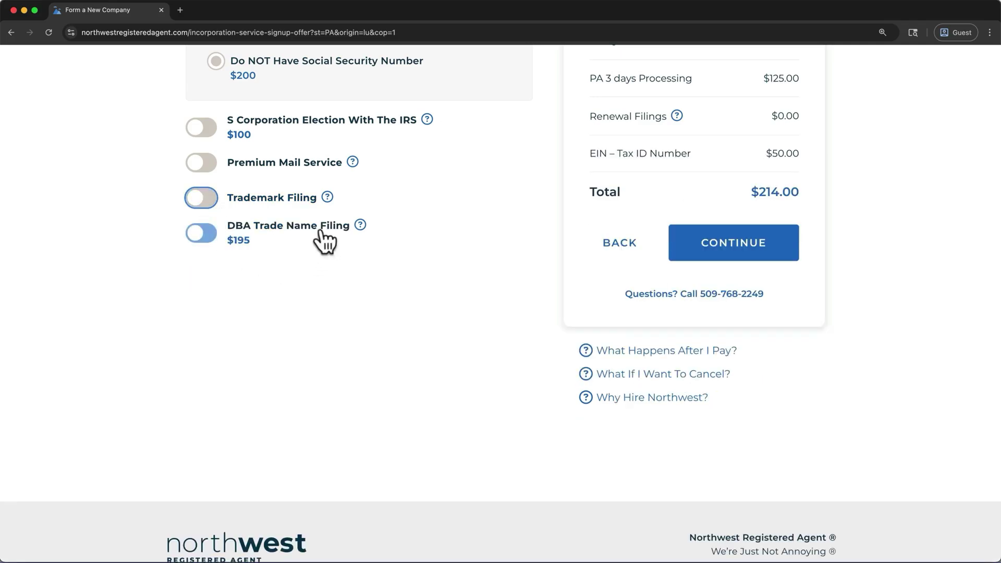
Check the DBA Trade Name Filing help, then continue to Payment with the $214.00 total.
left_click(359, 225)
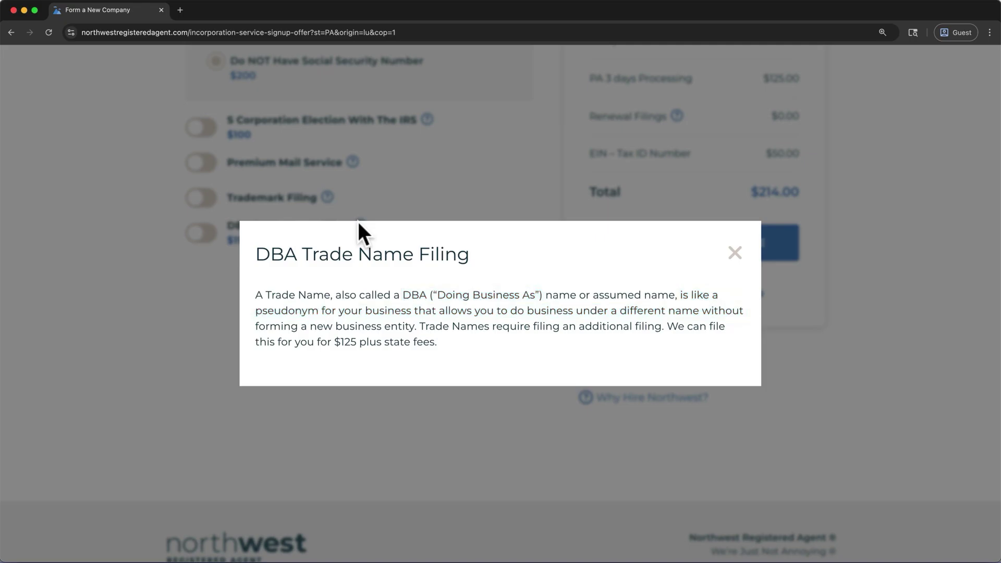
left_click(736, 254)
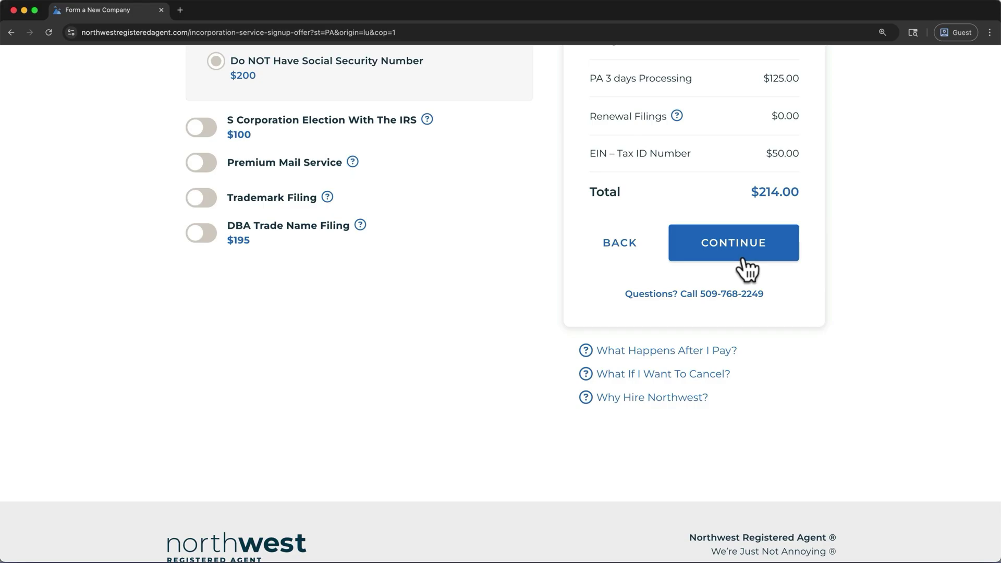
left_click(743, 259)
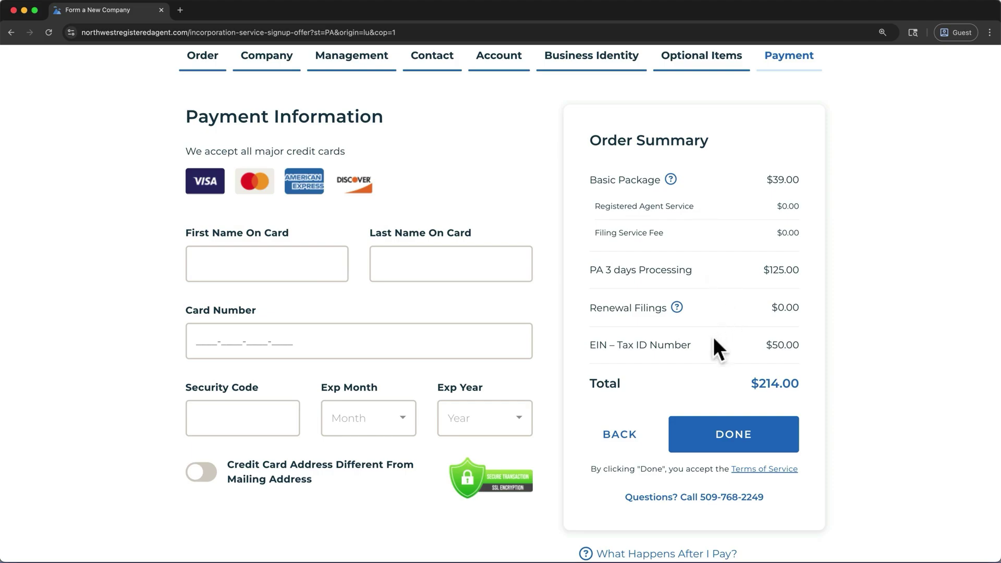
Read and close the Renewal Filings explanation, then view the 'What Happens After I Pay?' information.
left_click(677, 307)
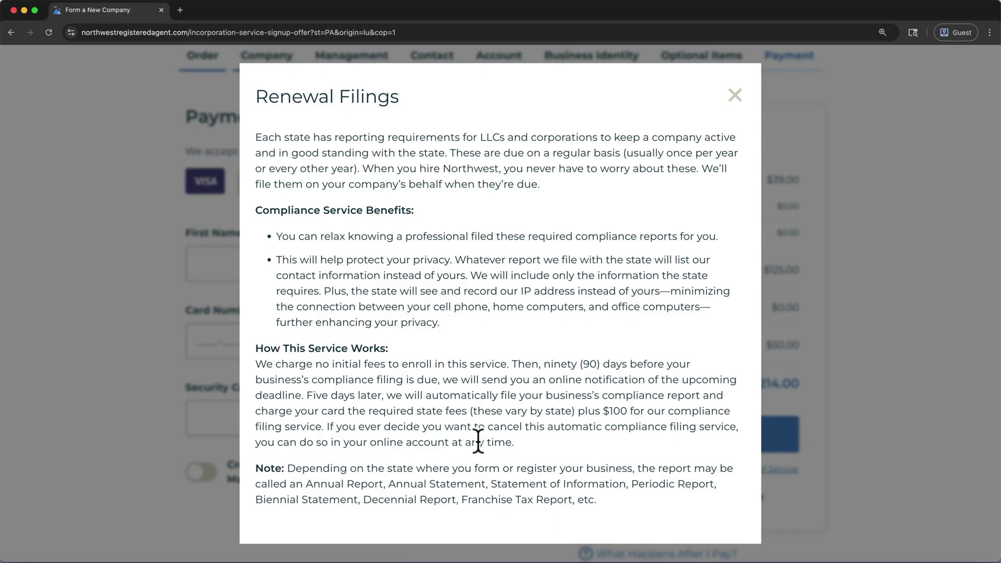
left_click(735, 95)
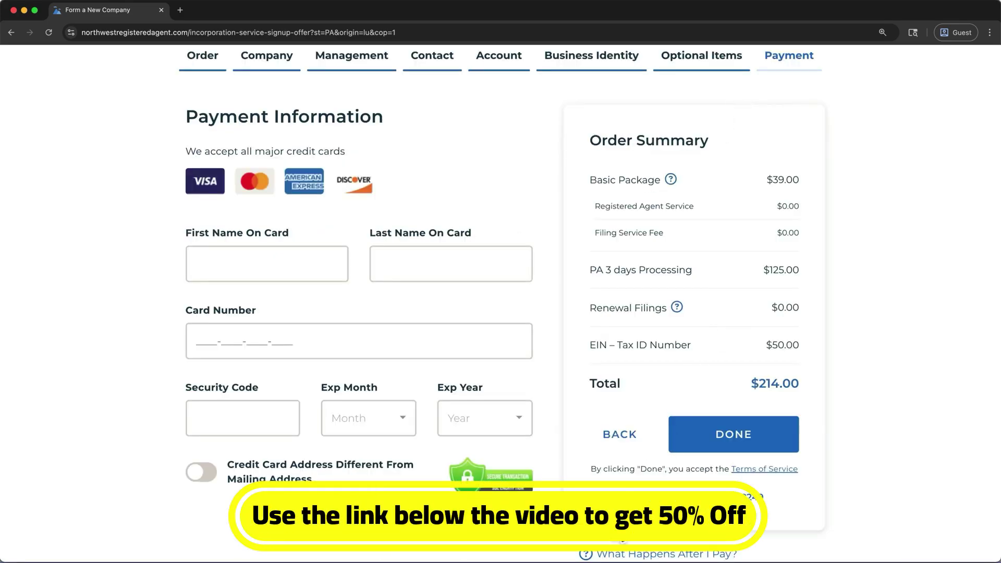
left_click(589, 554)
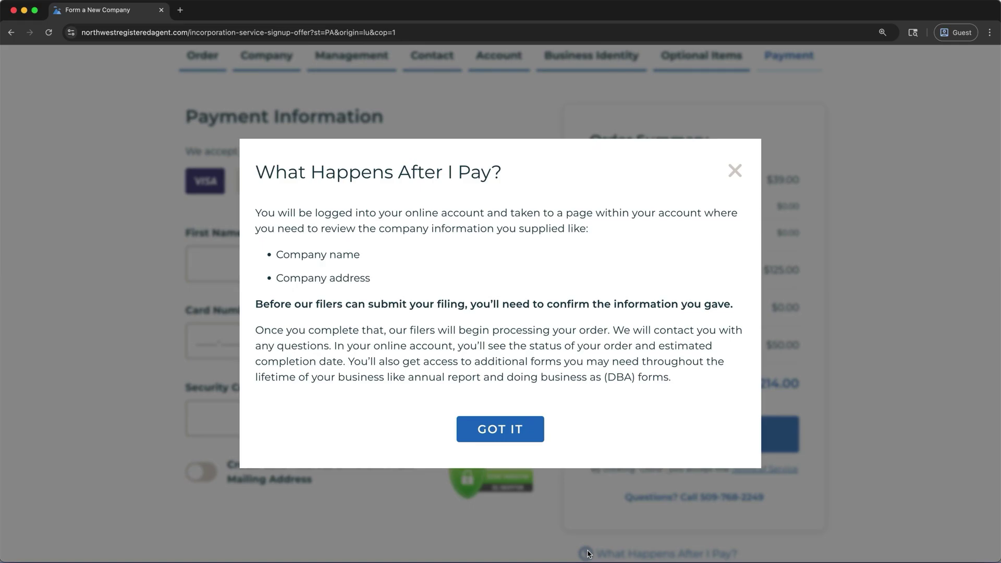
Acknowledge the 'What Happens After I Pay?' popup with GOT IT, returning to the $214.00 Payment page.
left_click(531, 432)
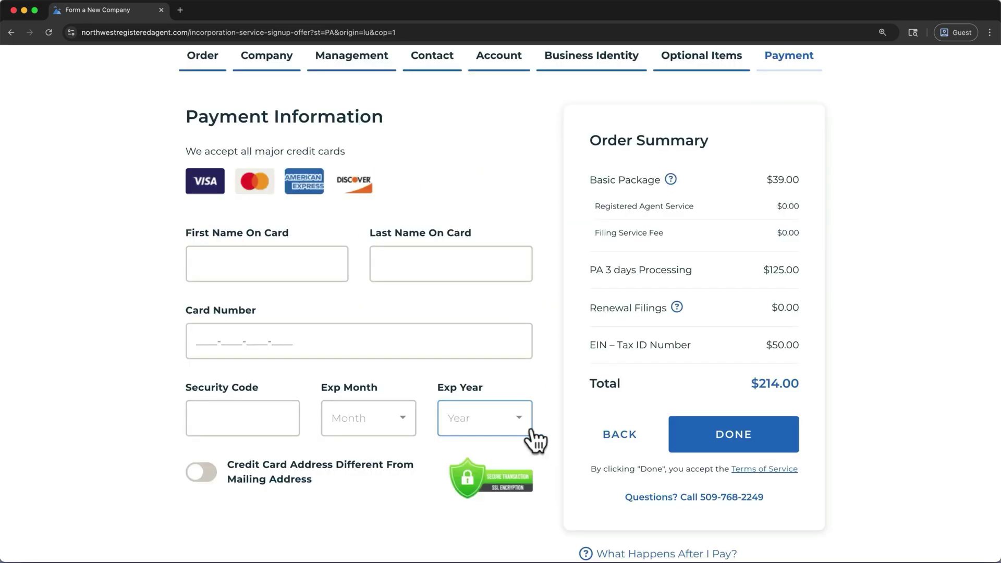